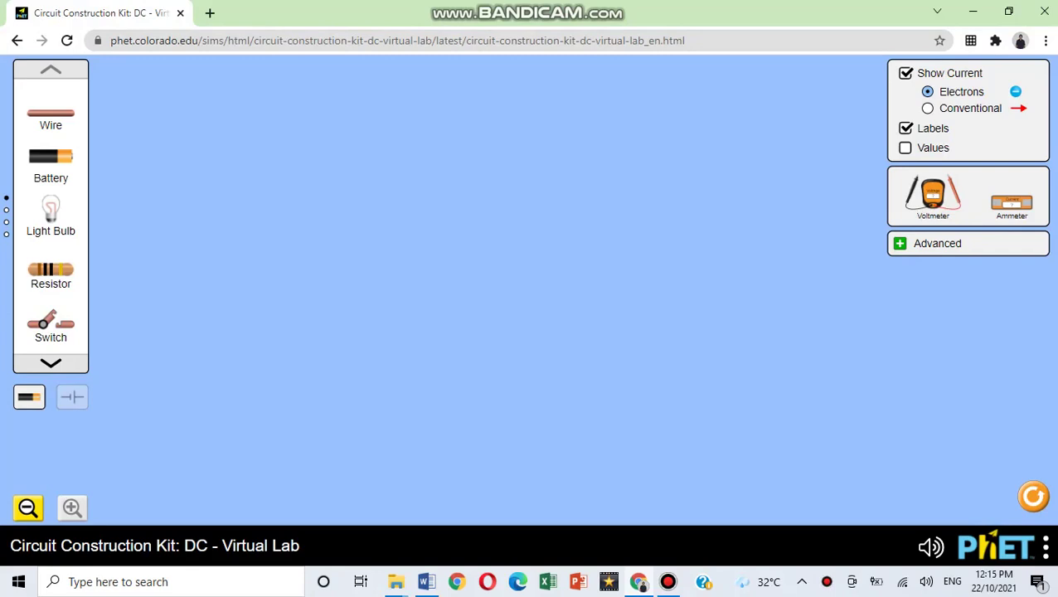
- Place a wire, battery, light bulb, resistor, switch, voltmeter and ammeter as separate, unconnected parts on the empty workspace
key("F11")
left_click_drag(51, 112, 269, 117)
left_click_drag(50, 157, 283, 216)
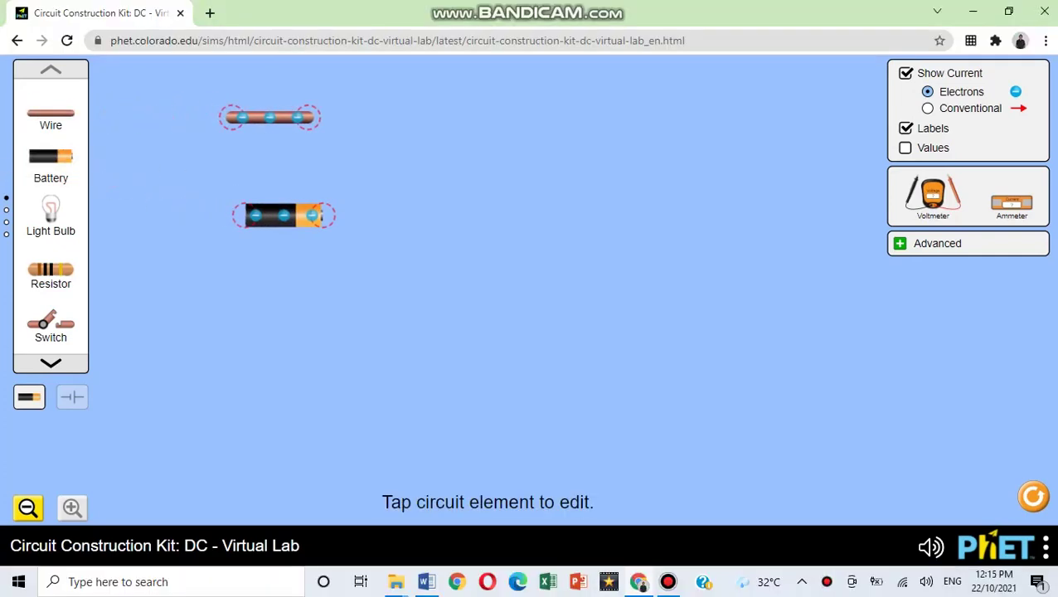
left_click_drag(50, 212, 334, 274)
left_click_drag(51, 274, 262, 371)
left_click_drag(50, 328, 451, 407)
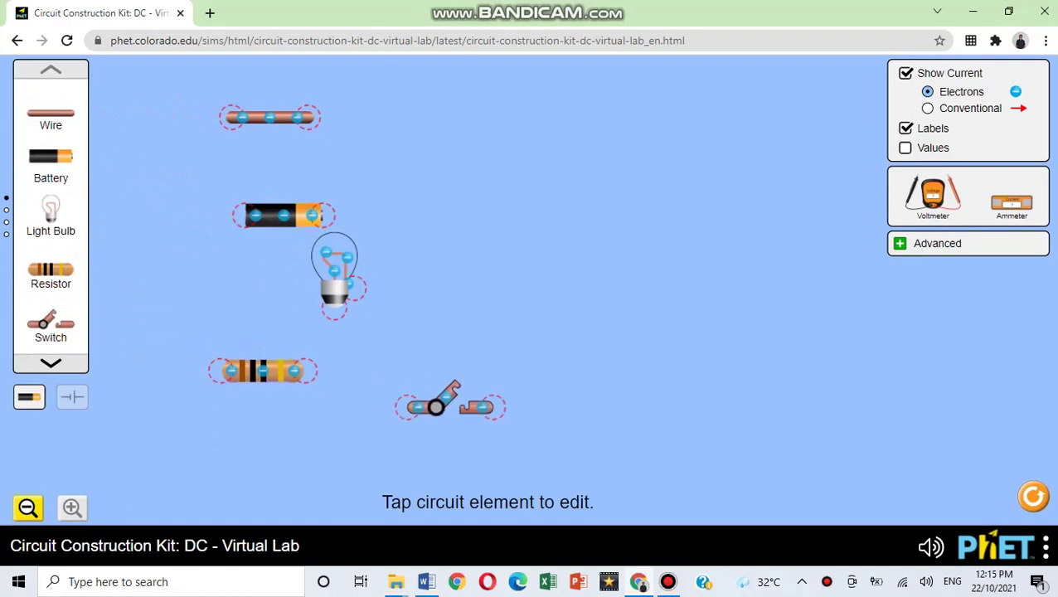
left_click_drag(933, 195, 672, 170)
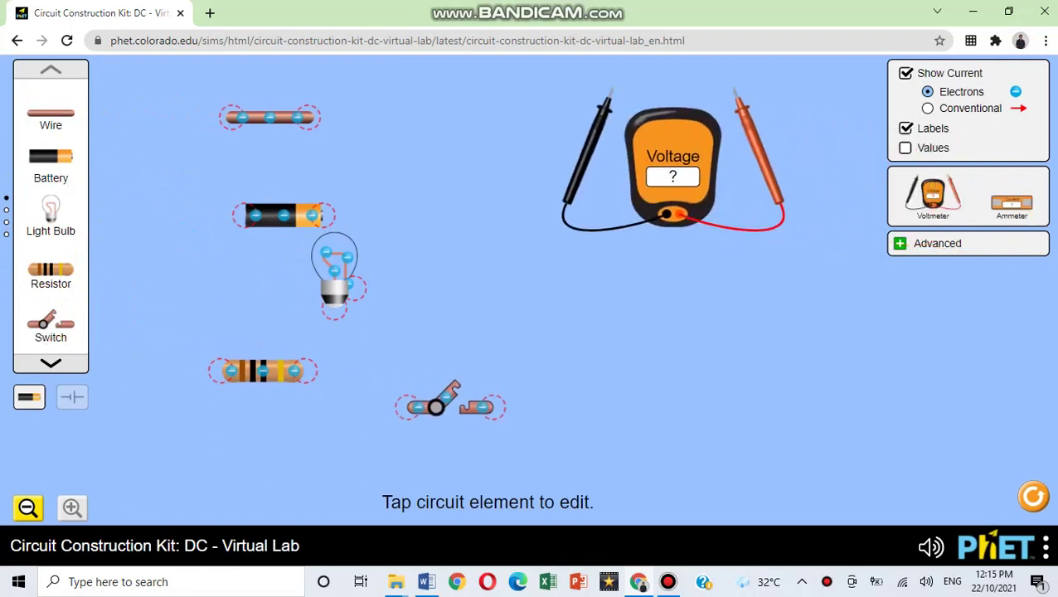
left_click_drag(1012, 203, 724, 332)
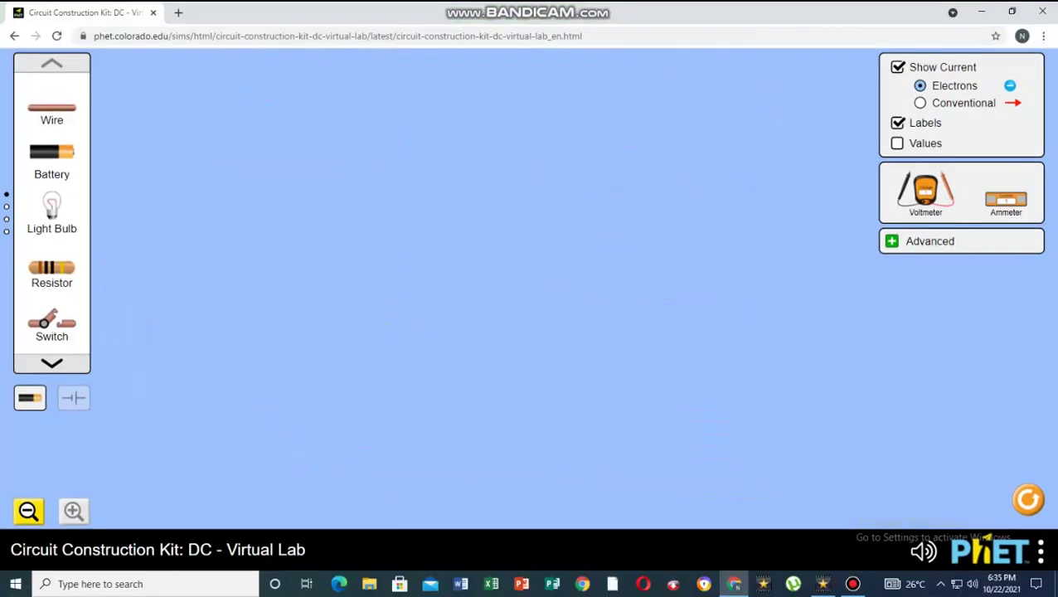
- Build the upper side of a series circuit from wire, bulb, ammeter, bulb and wire, and hang a wire down from its left end
left_click_drag(51, 110, 304, 191)
left_click_drag(52, 208, 344, 170)
left_click_drag(1006, 199, 410, 171)
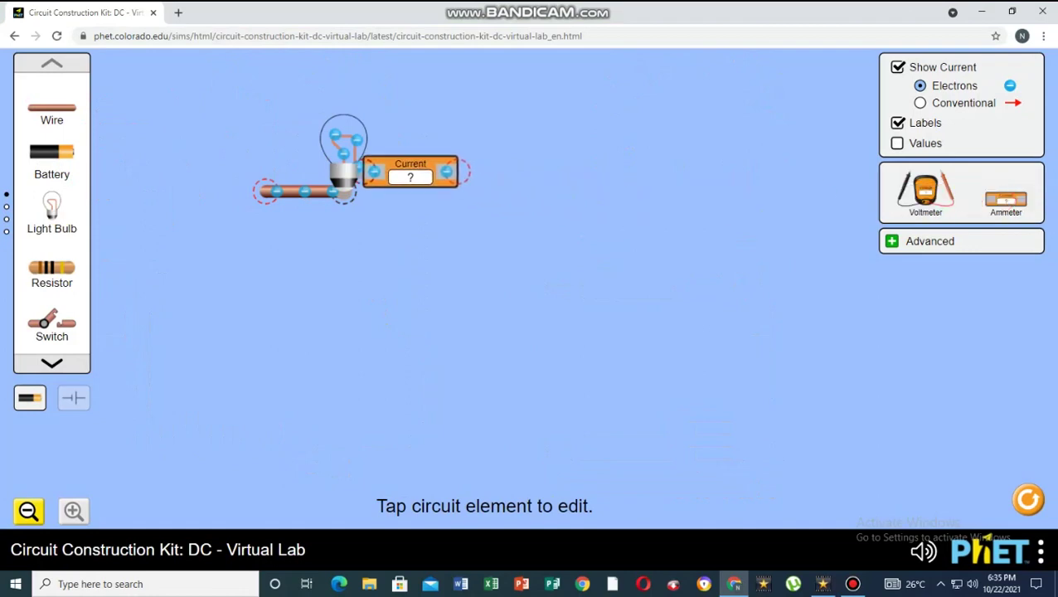
left_click_drag(51, 208, 456, 157)
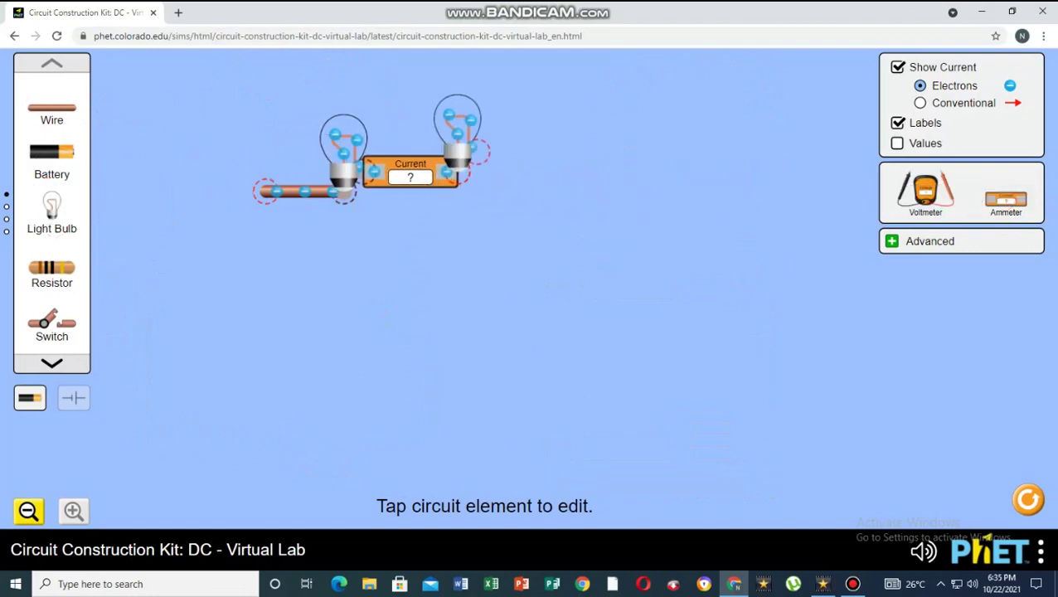
left_click_drag(51, 107, 266, 243)
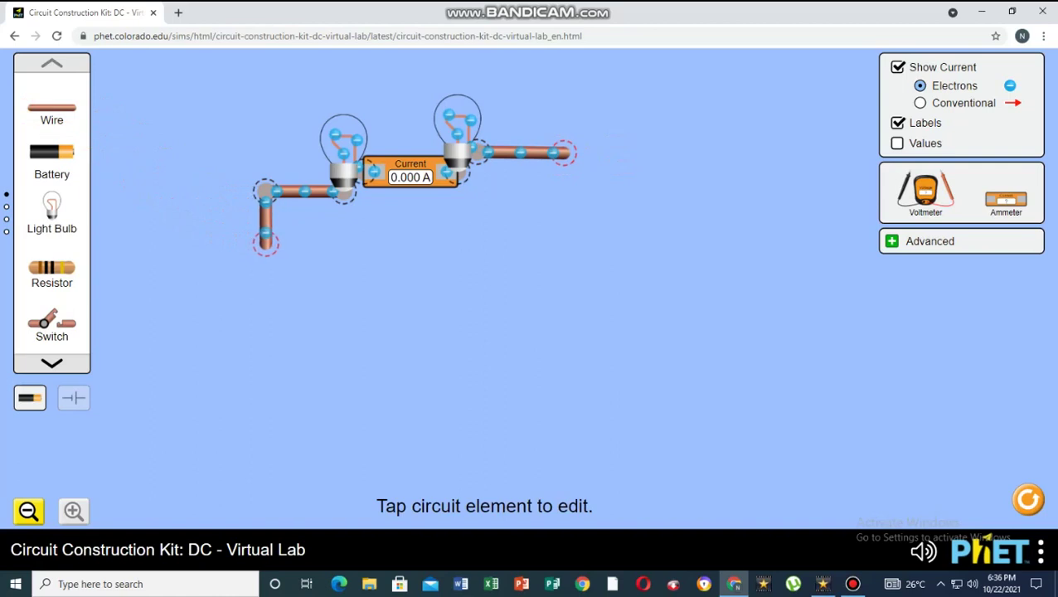
- Connect a second ammeter vertically below the circuit's left wire and shorten that wire
left_click_drag(1006, 199, 278, 267)
left_click_drag(315, 299, 257, 349)
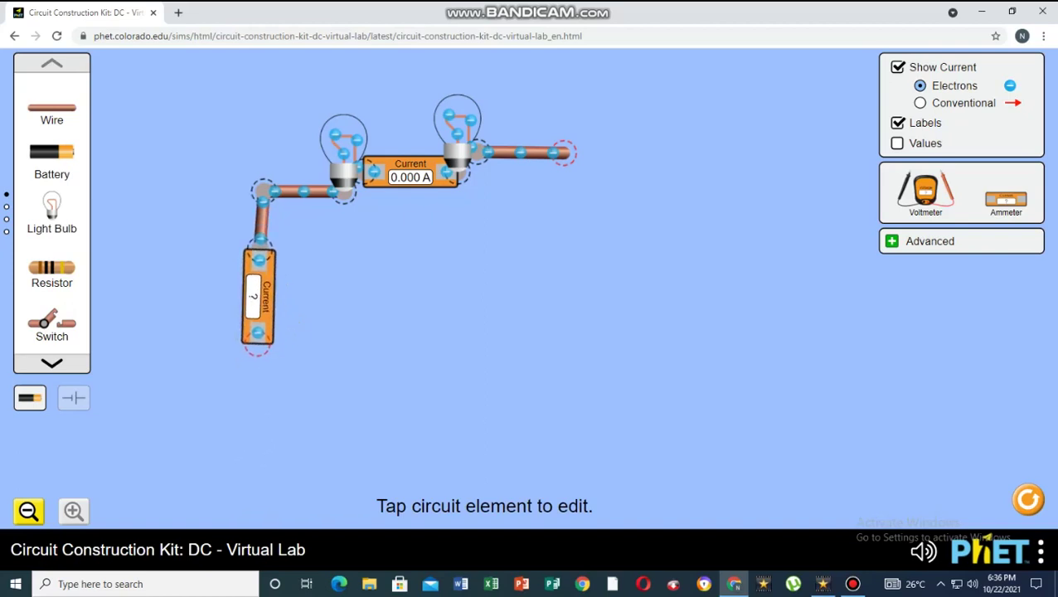
left_click(263, 191)
left_click_drag(260, 247, 261, 230)
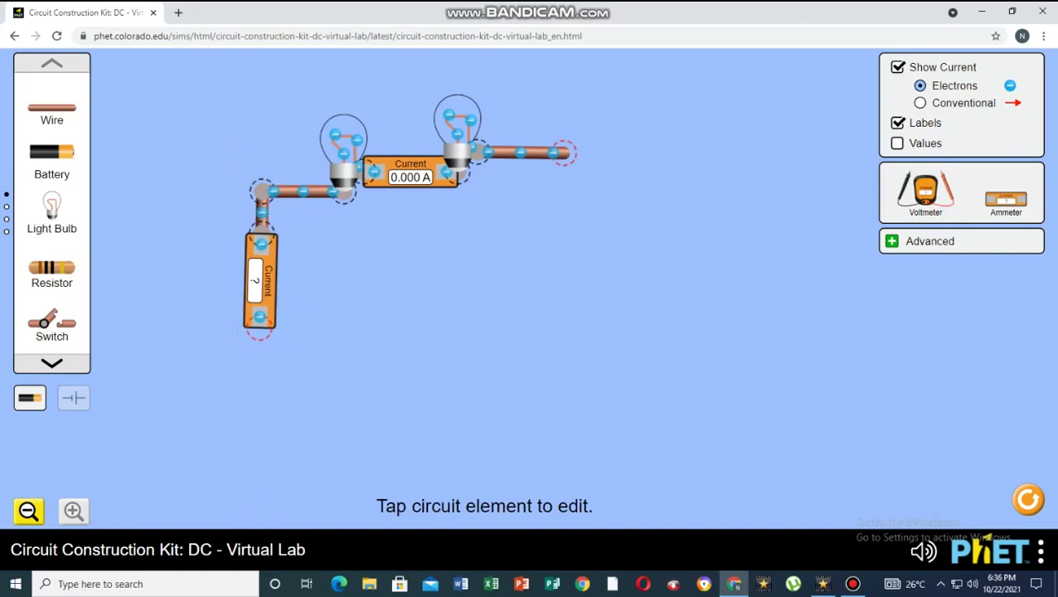
- Connect a battery and a short wire below the left ammeter, aligning the parts into a nearly vertical left side
left_click_drag(52, 155, 249, 414)
left_click_drag(253, 289, 258, 279)
key("Escape")
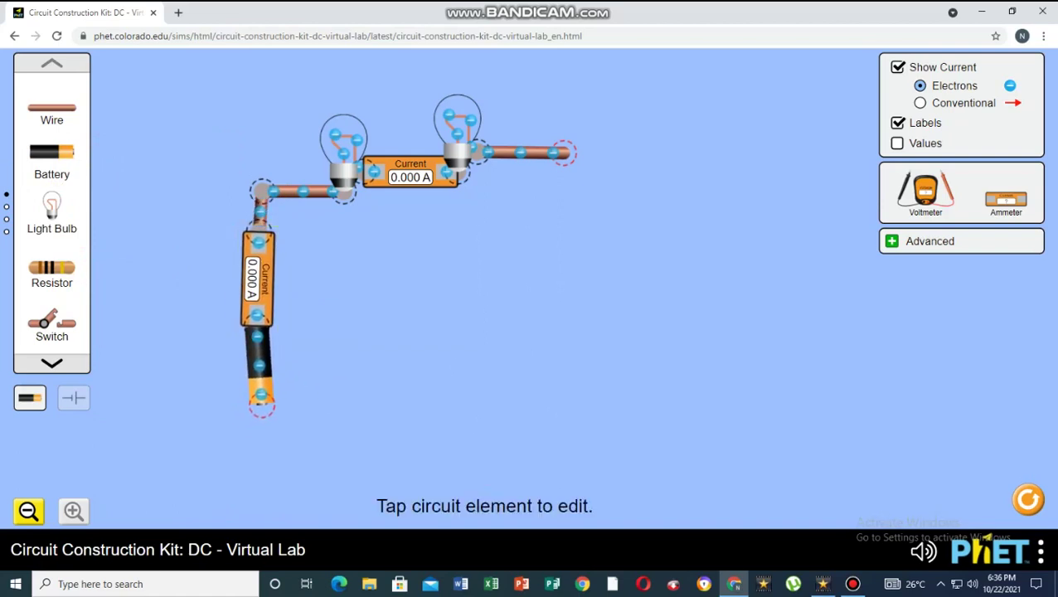
left_click_drag(261, 406, 252, 406)
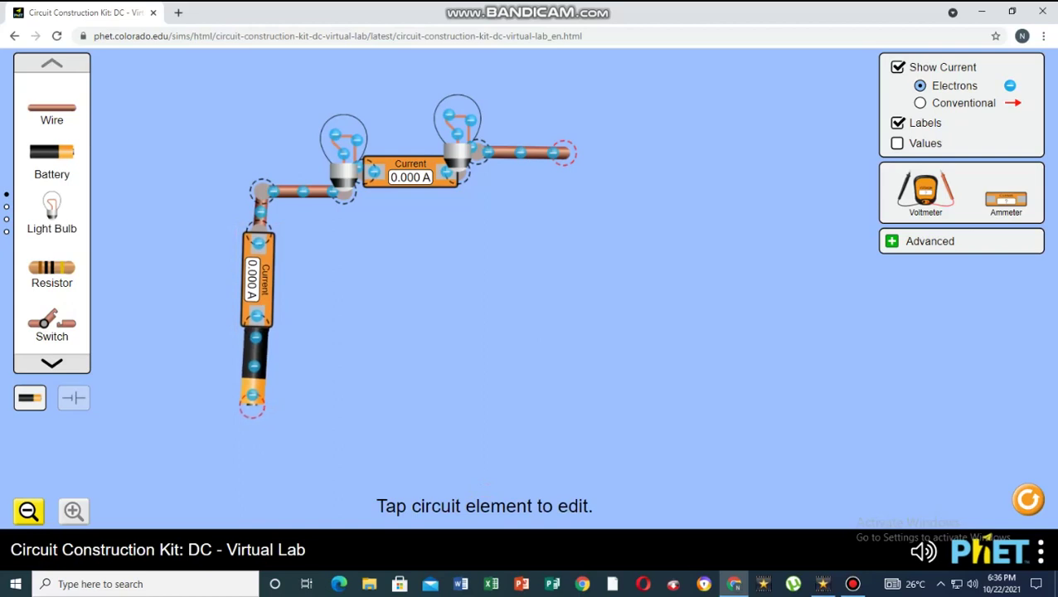
left_click_drag(51, 108, 251, 452)
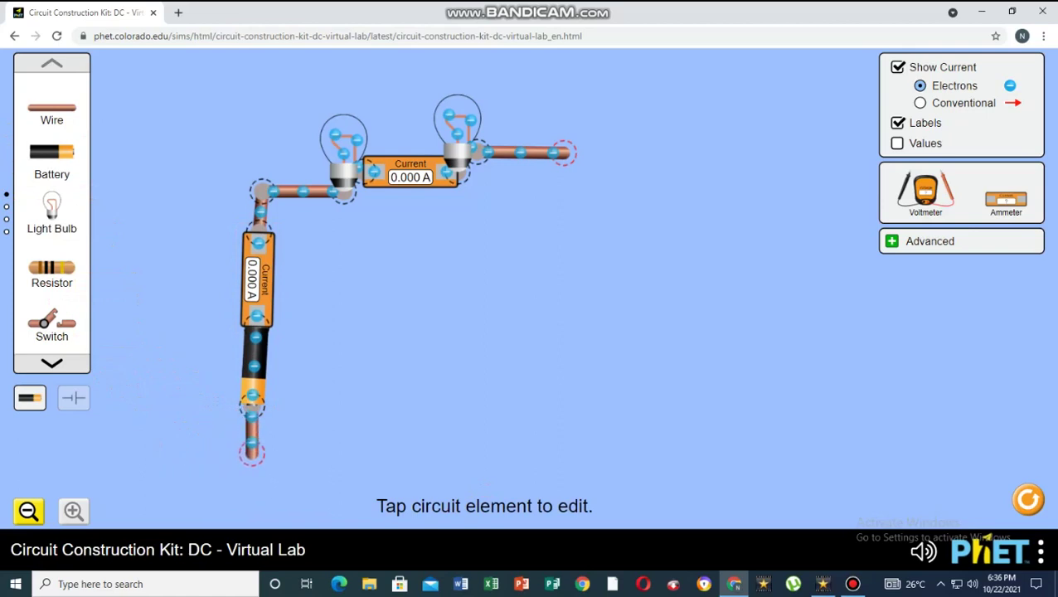
left_click(261, 192)
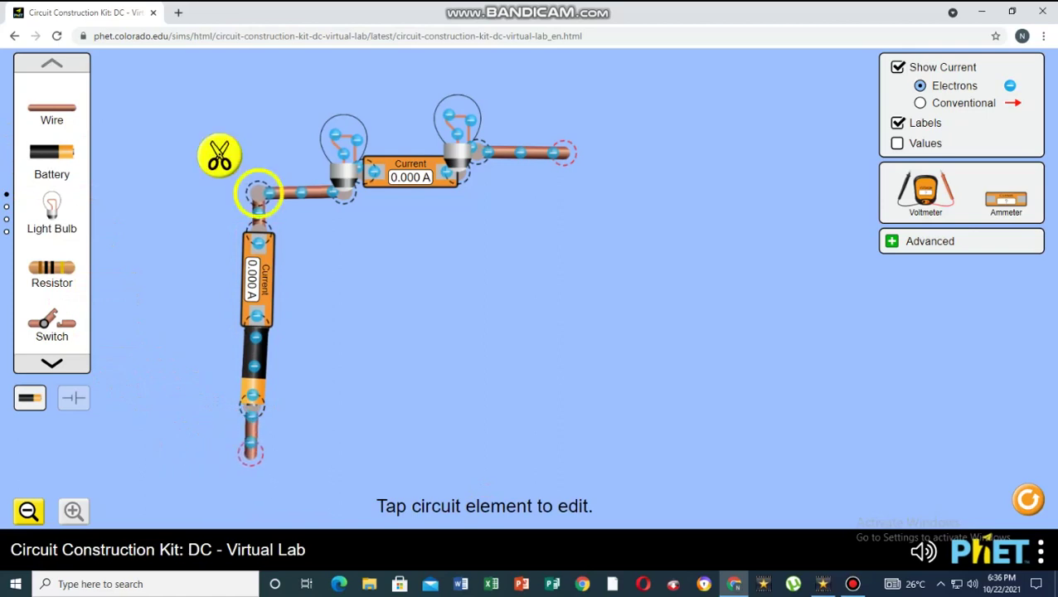
- Build the lower side of the series circuit from a wire, an open switch and another wire
left_click_drag(51, 108, 364, 454)
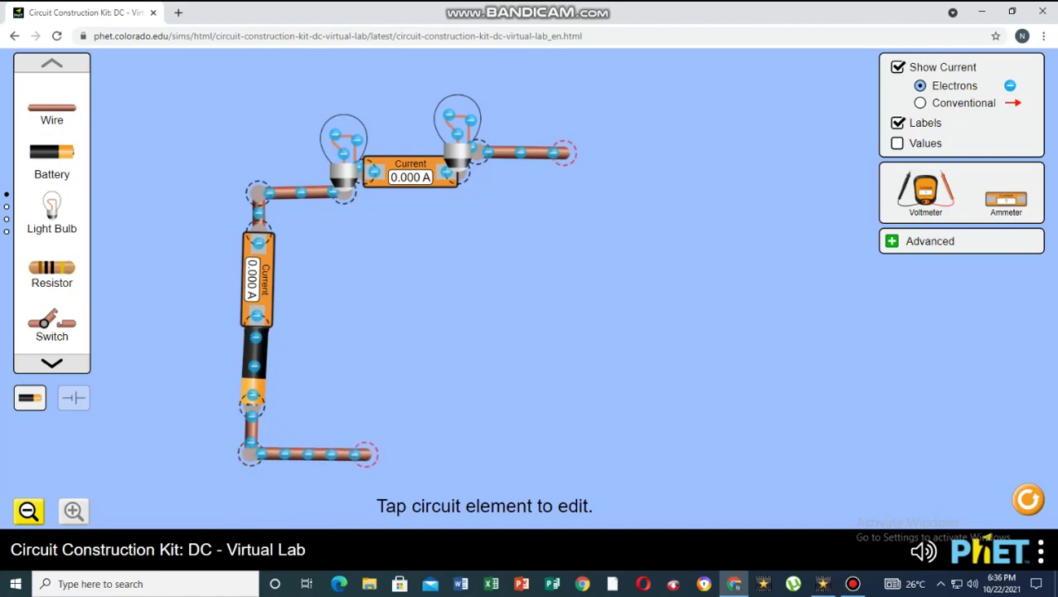
left_click_drag(52, 324, 425, 452)
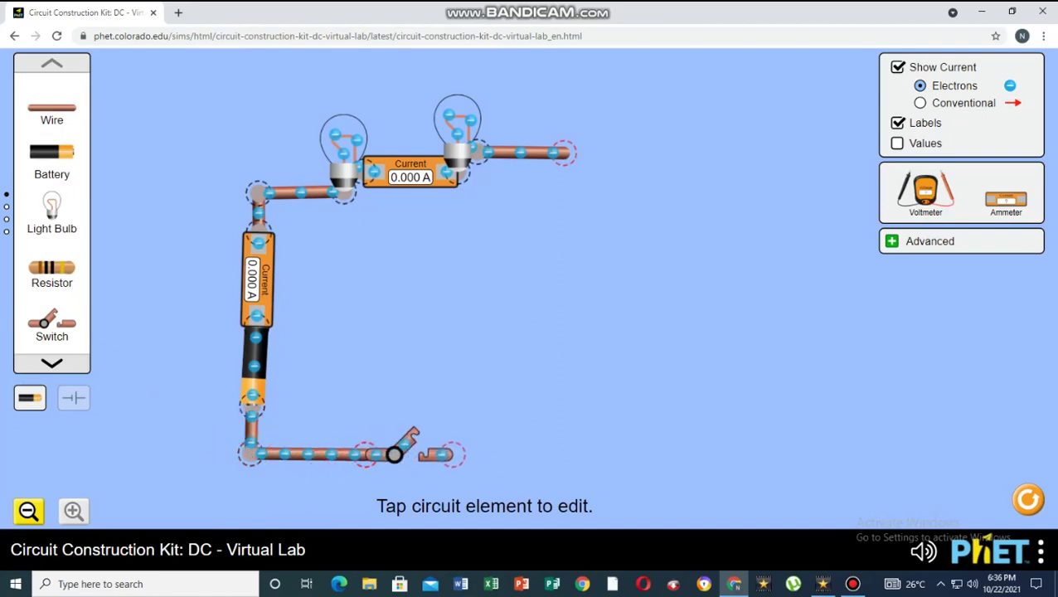
left_click(452, 453)
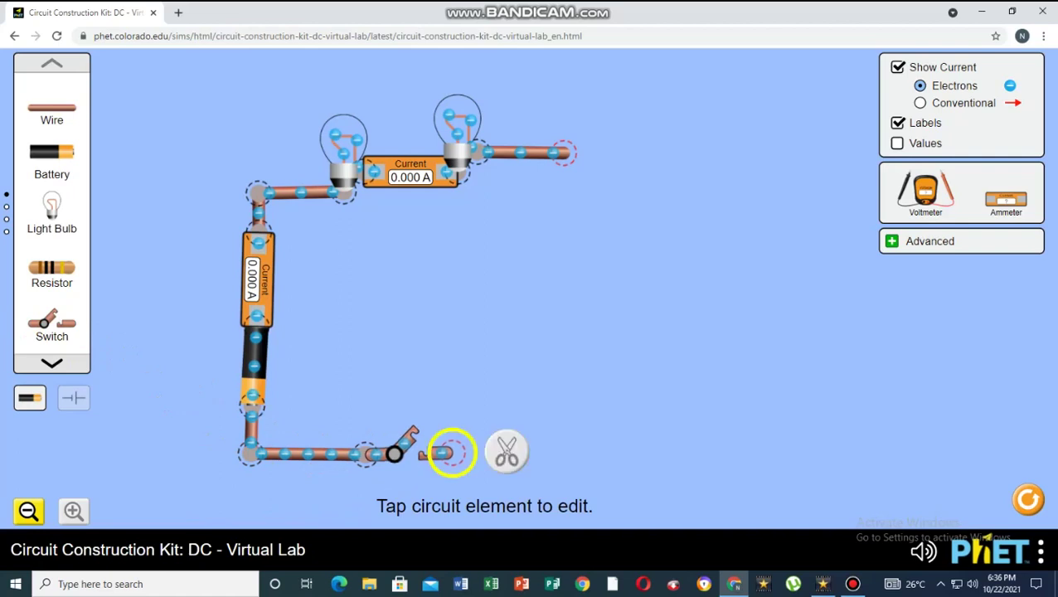
left_click_drag(52, 111, 553, 453)
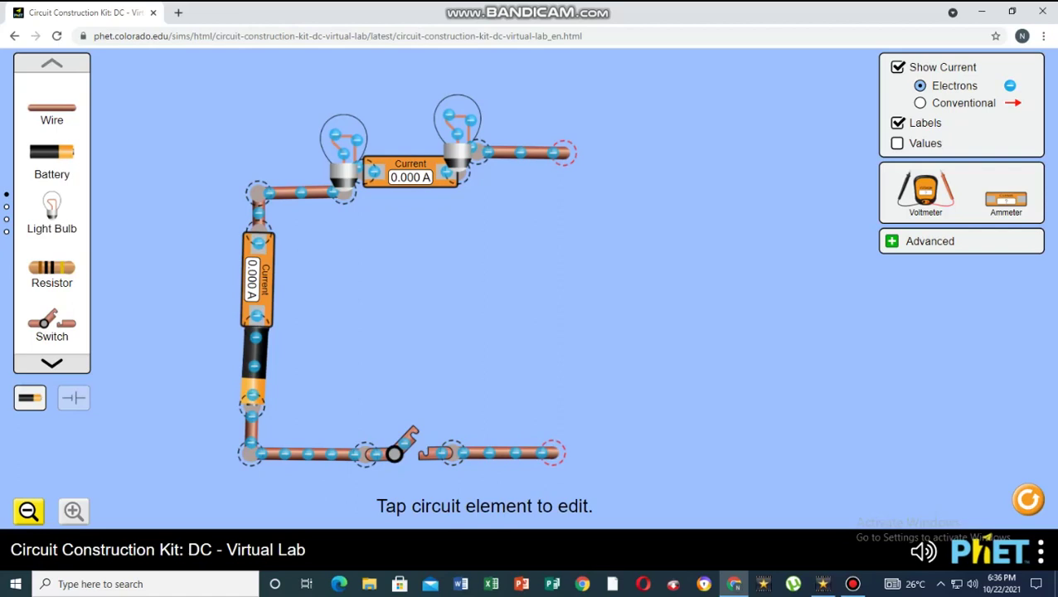
- Complete the right side of the loop with a wire, a third ammeter and a wire joined to the upper right end
left_click_drag(51, 108, 555, 358)
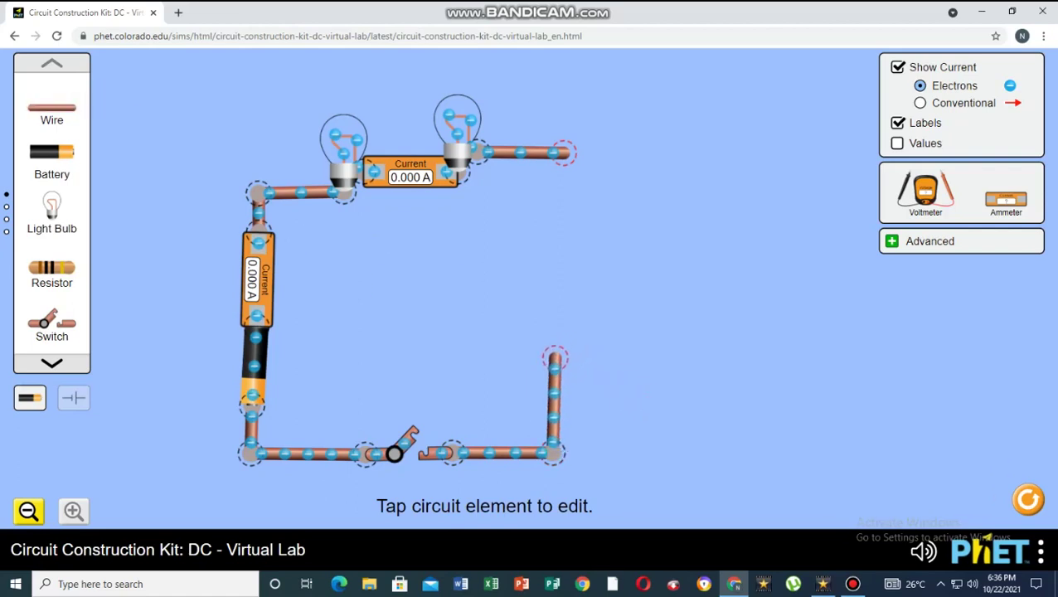
left_click_drag(1005, 199, 559, 252)
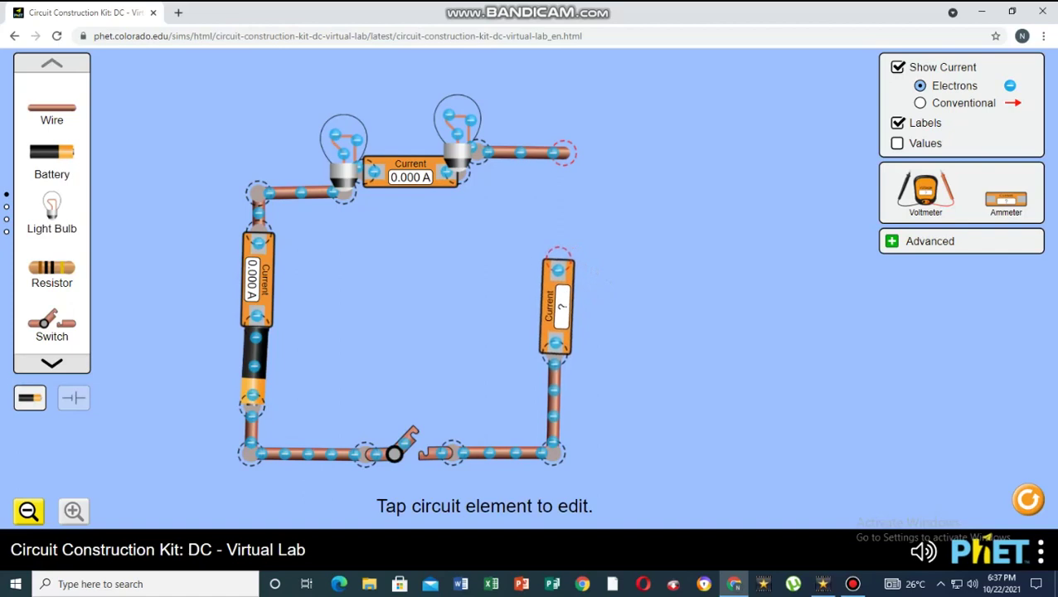
left_click_drag(51, 107, 559, 254)
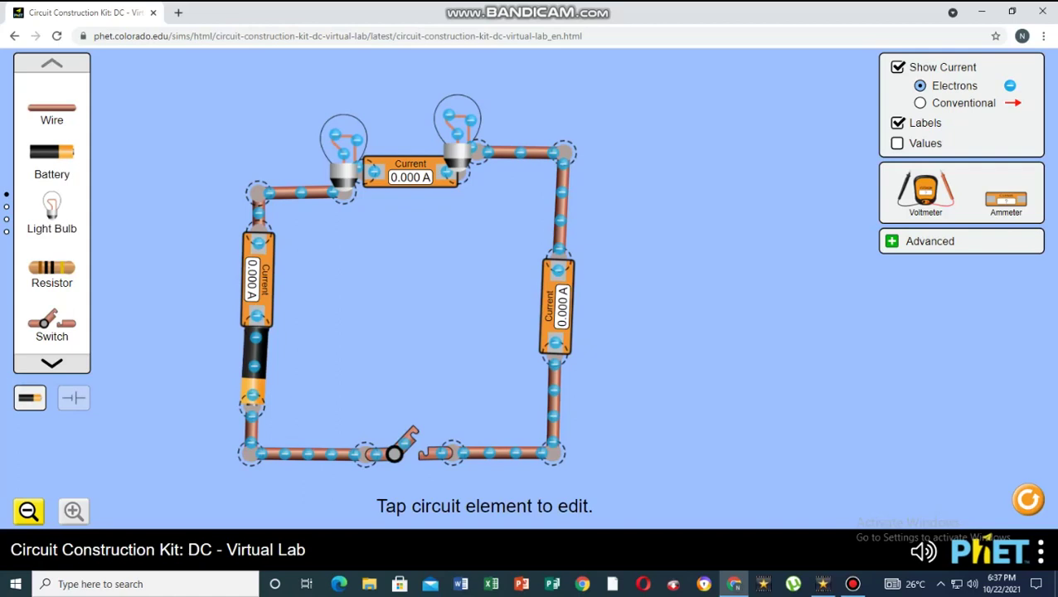
- Reposition the switch slightly along the lower side and close it to power the series circuit
left_click_drag(394, 454, 409, 461)
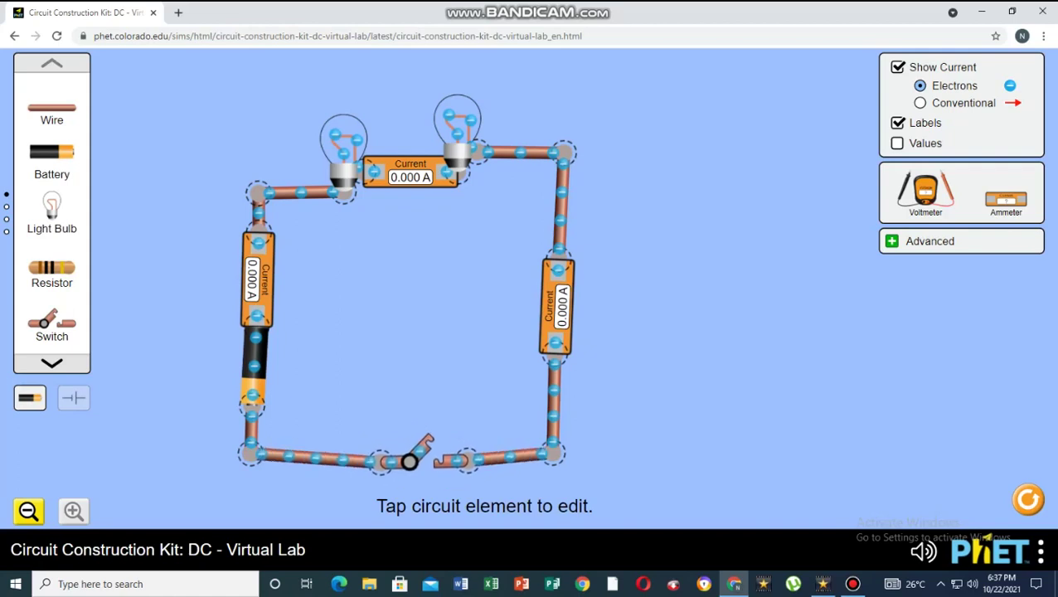
left_click(419, 446)
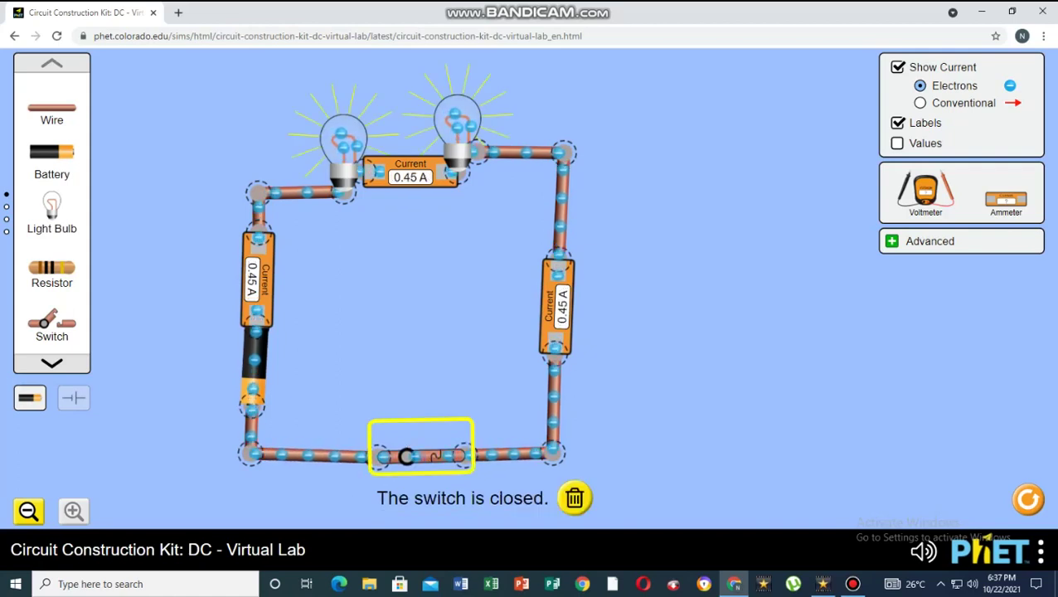
key("Escape")
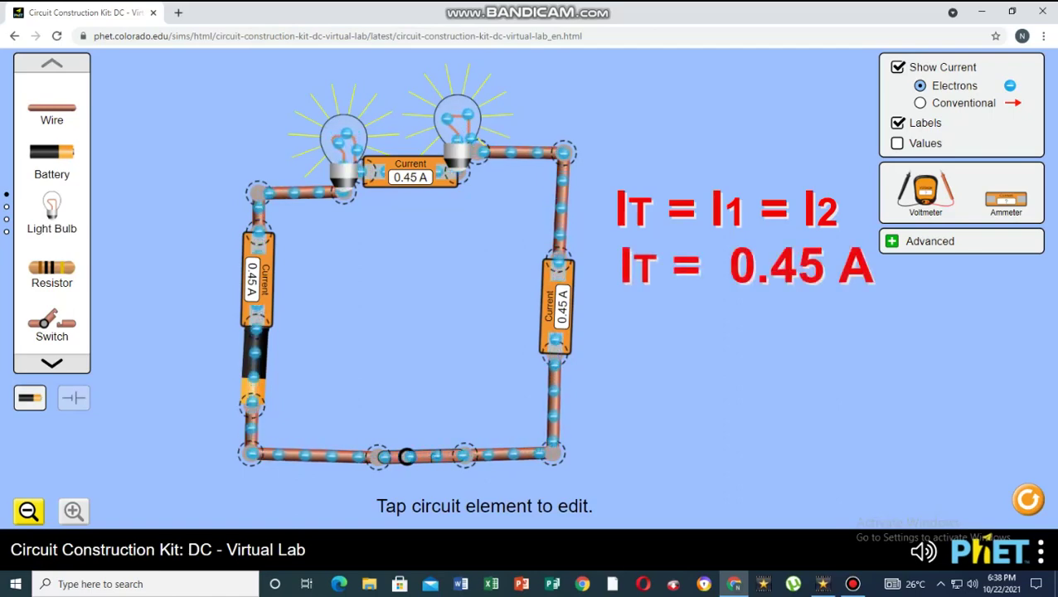
- Add two voltmeters and place their probes across the terminals of each light bulb
left_click_drag(925, 191, 485, 340)
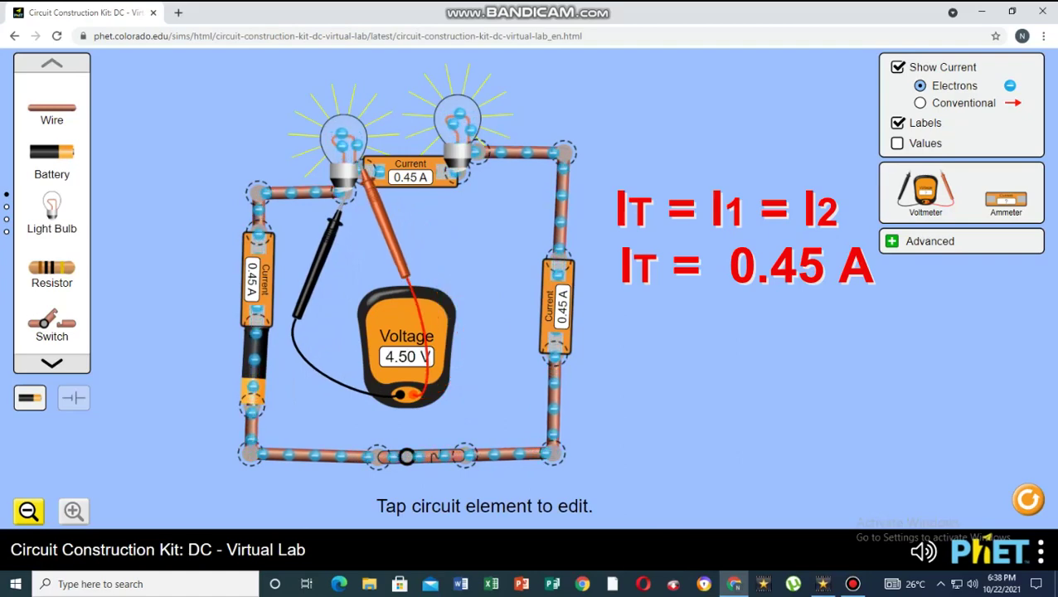
left_click_drag(925, 191, 694, 348)
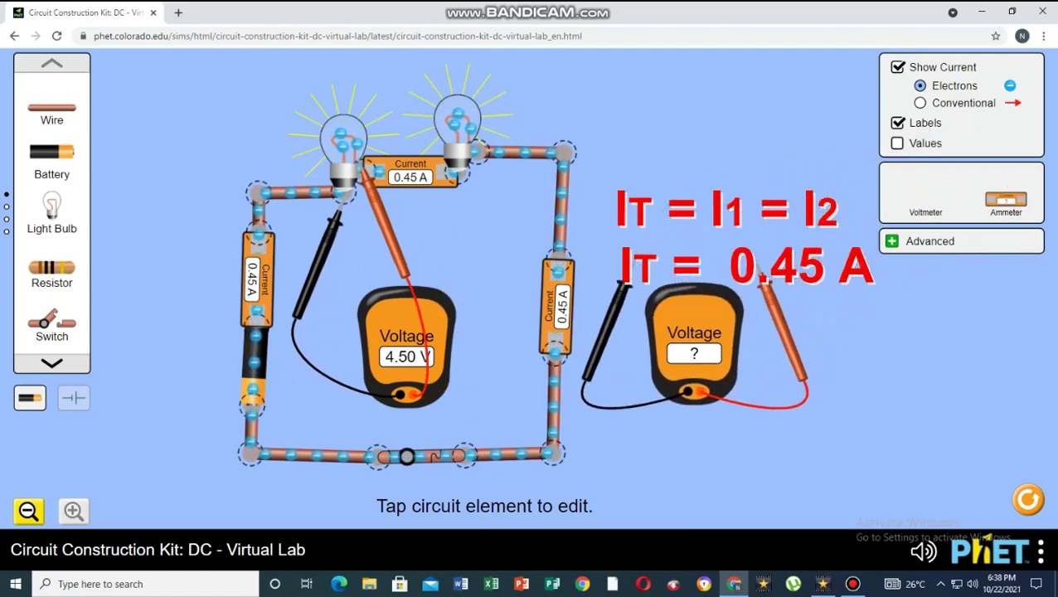
left_click_drag(604, 330, 436, 227)
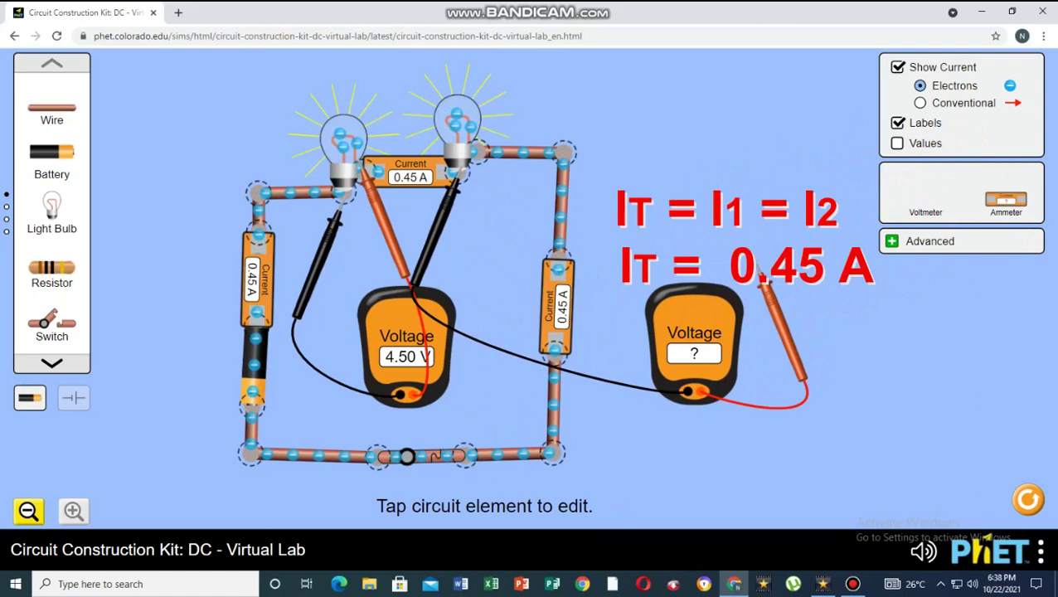
left_click_drag(771, 315, 498, 191)
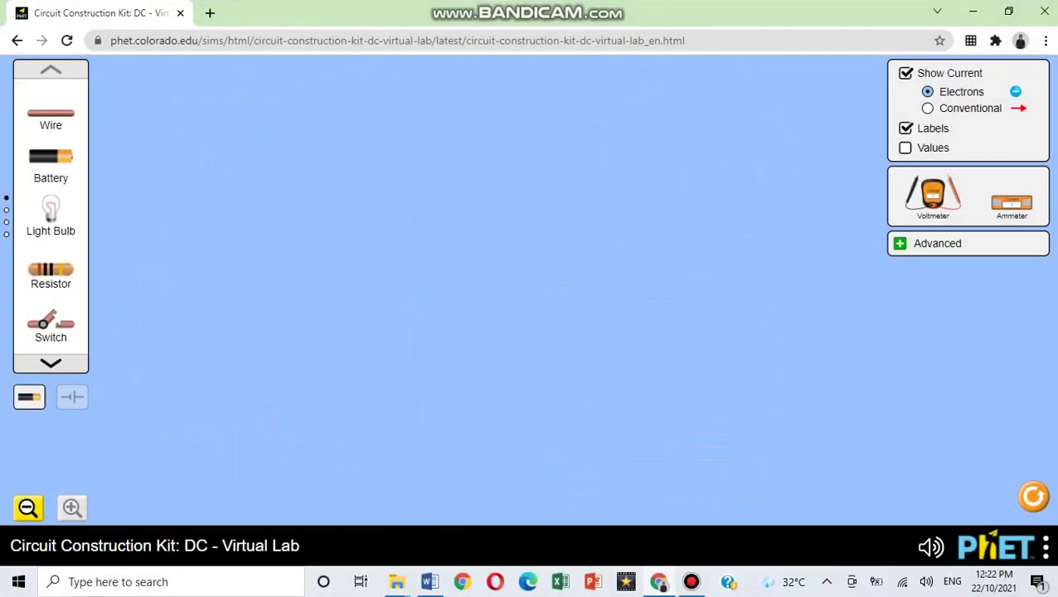
- On the empty workspace, build the first branch of a parallel circuit from wire, ammeter, wire, light bulb and wire
left_click_drag(50, 116, 315, 211)
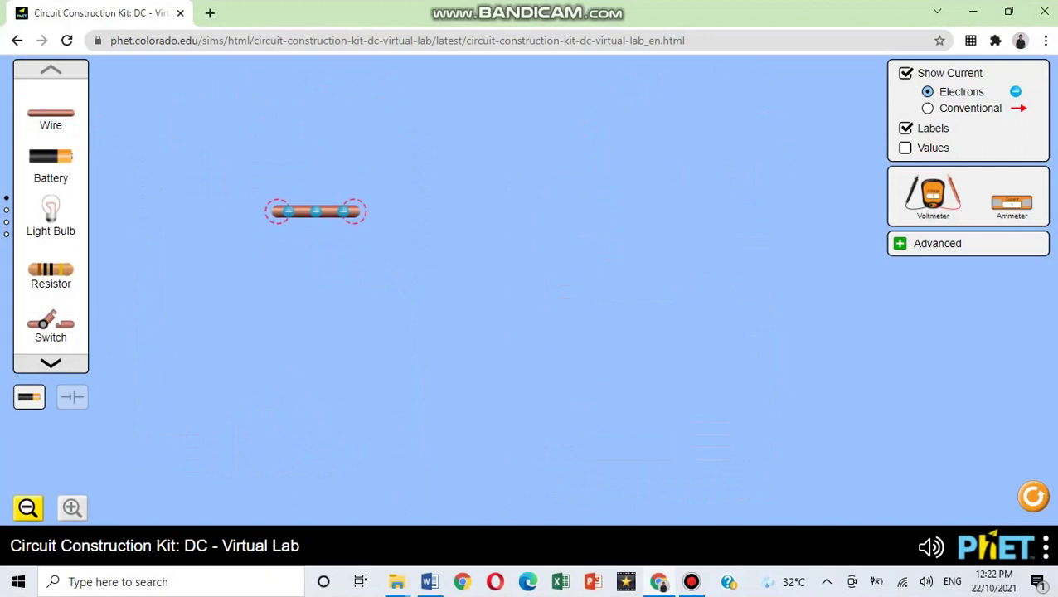
left_click_drag(1012, 203, 400, 212)
left_click_drag(50, 116, 489, 211)
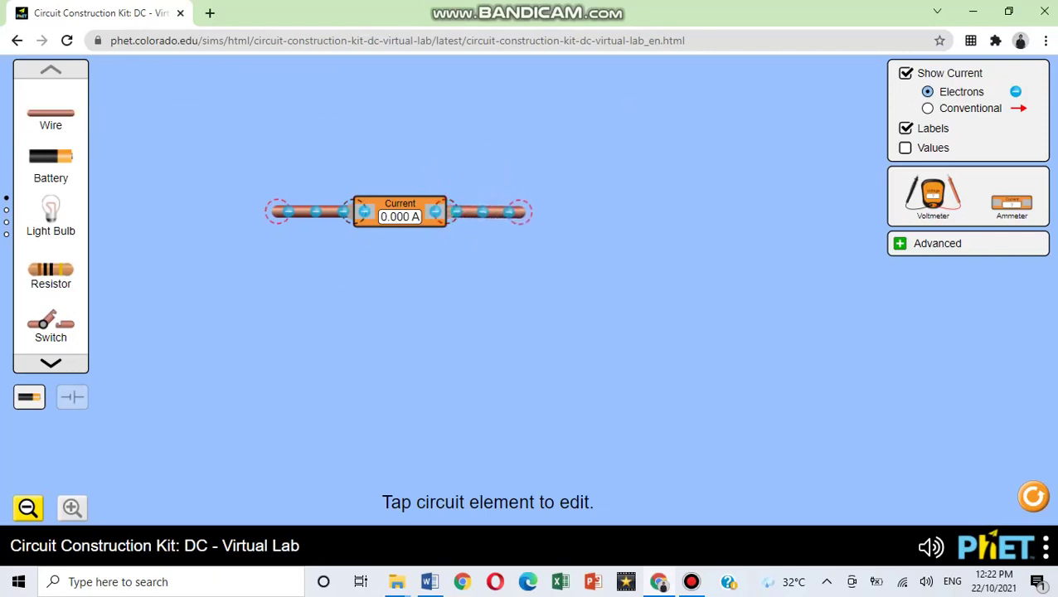
left_click_drag(50, 211, 520, 178)
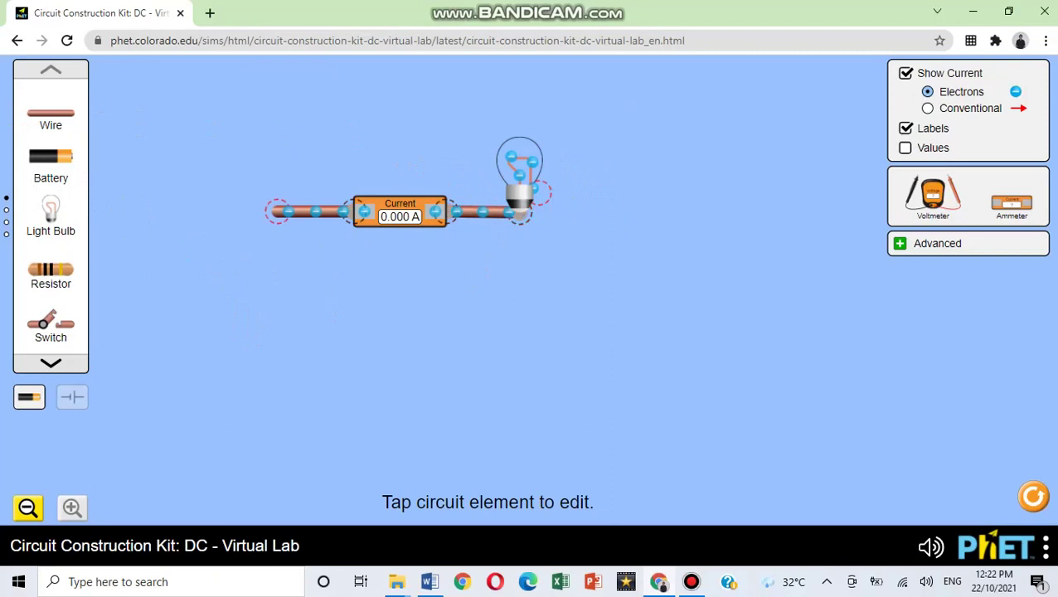
left_click_drag(51, 116, 591, 193)
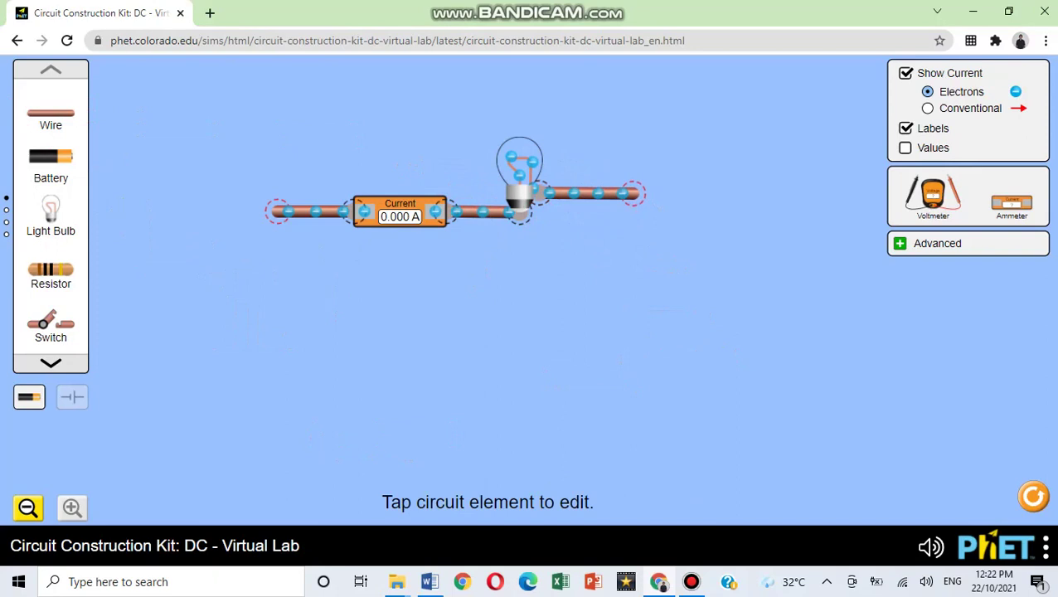
- Build a second branch below the first from wire, ammeter, wire, light bulb and wire, joining both branch ends with vertical wires
left_click_drag(51, 116, 277, 300)
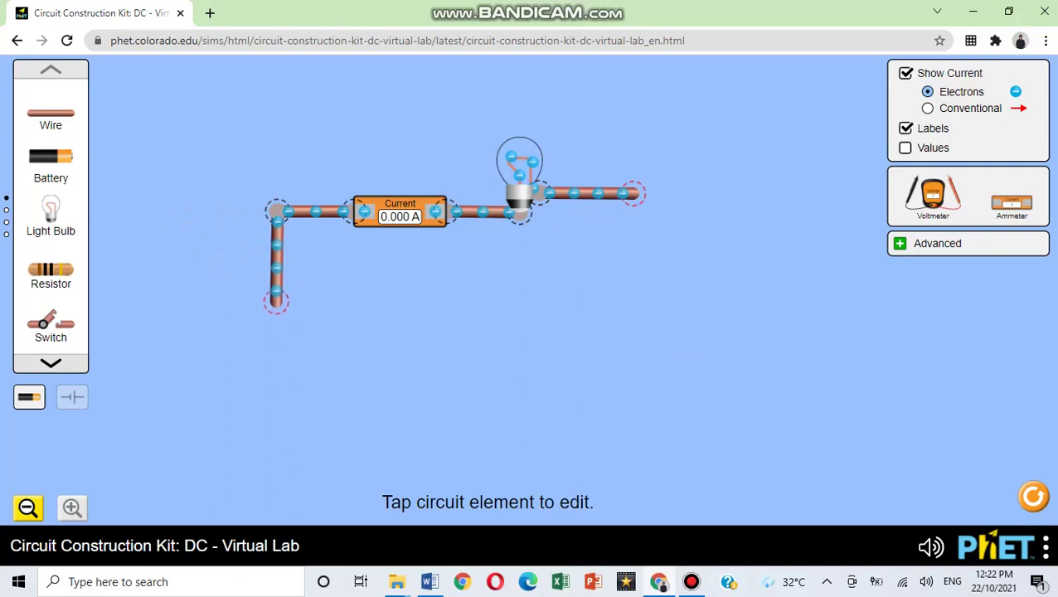
left_click_drag(51, 116, 323, 302)
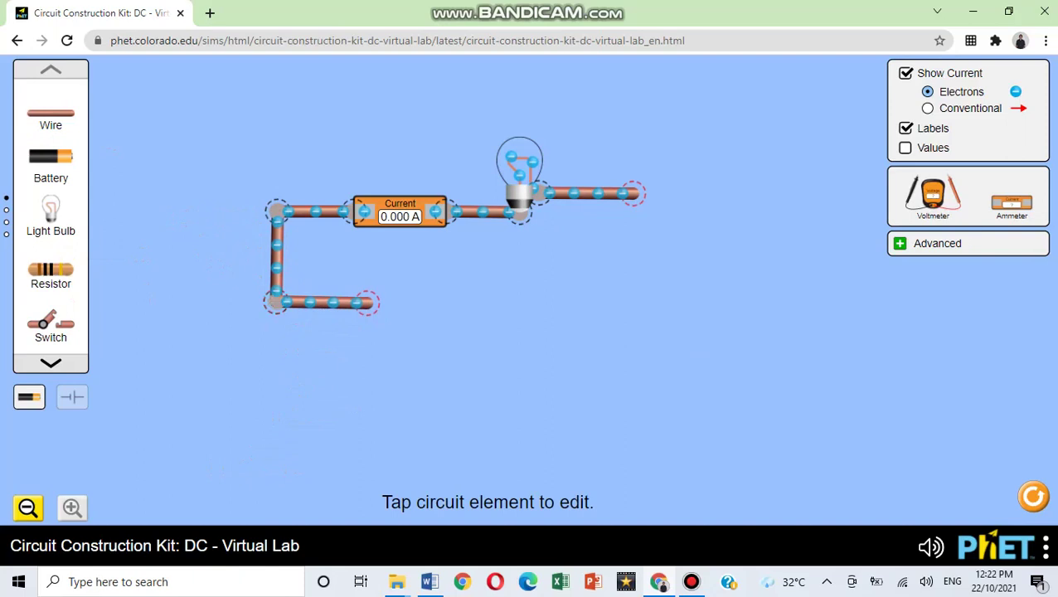
left_click_drag(1011, 202, 413, 304)
left_click_drag(50, 116, 492, 303)
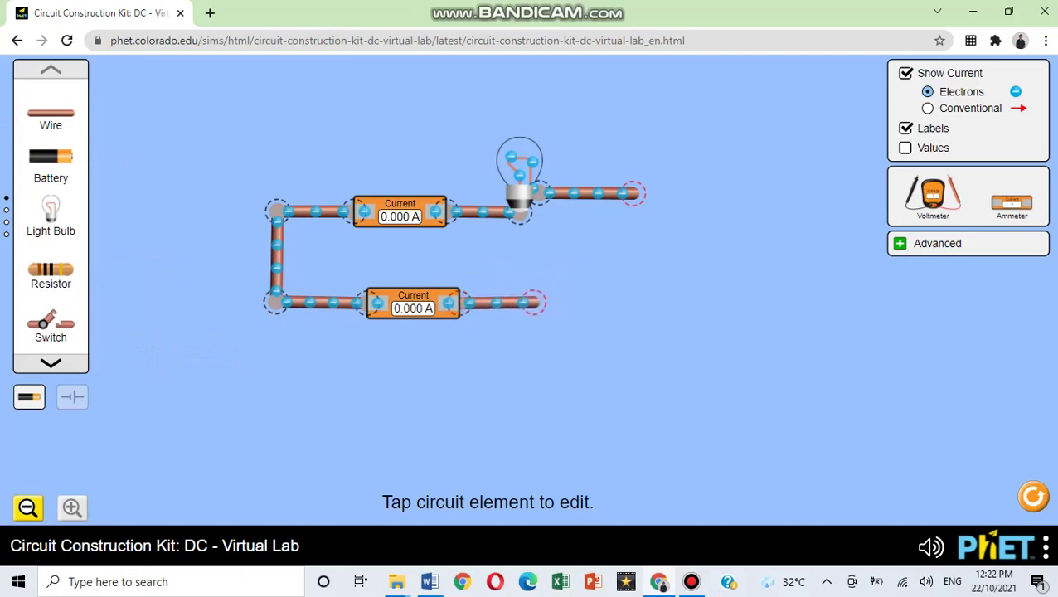
left_click_drag(51, 212, 533, 267)
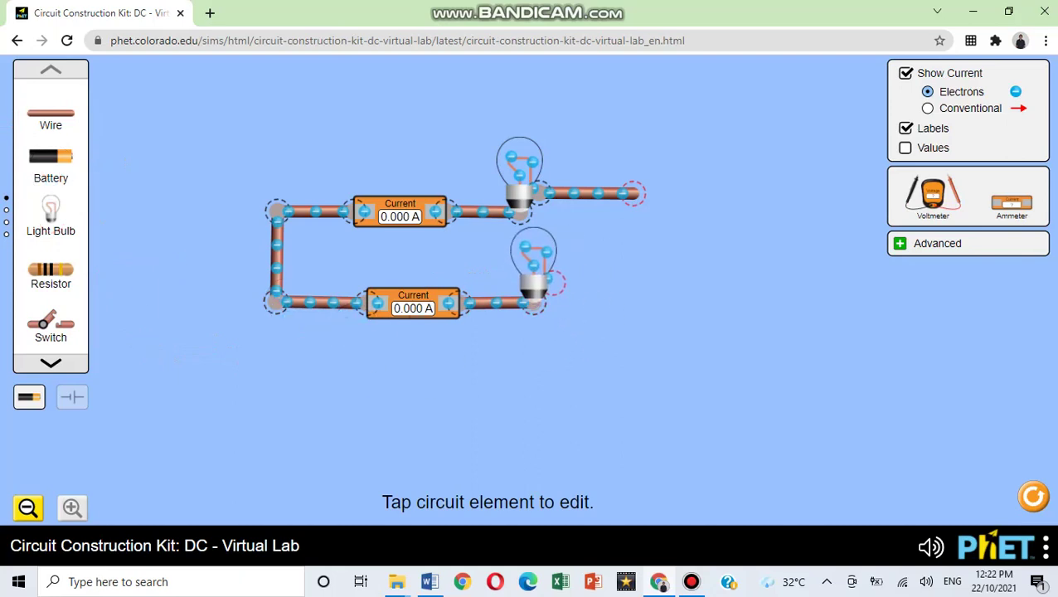
left_click_drag(50, 116, 591, 282)
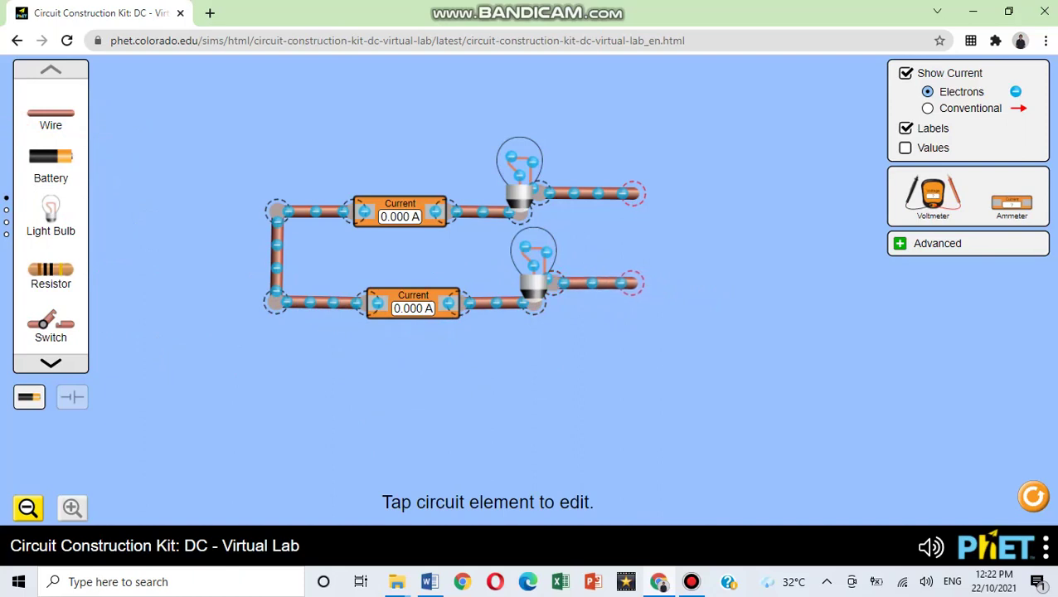
left_click_drag(50, 116, 632, 283)
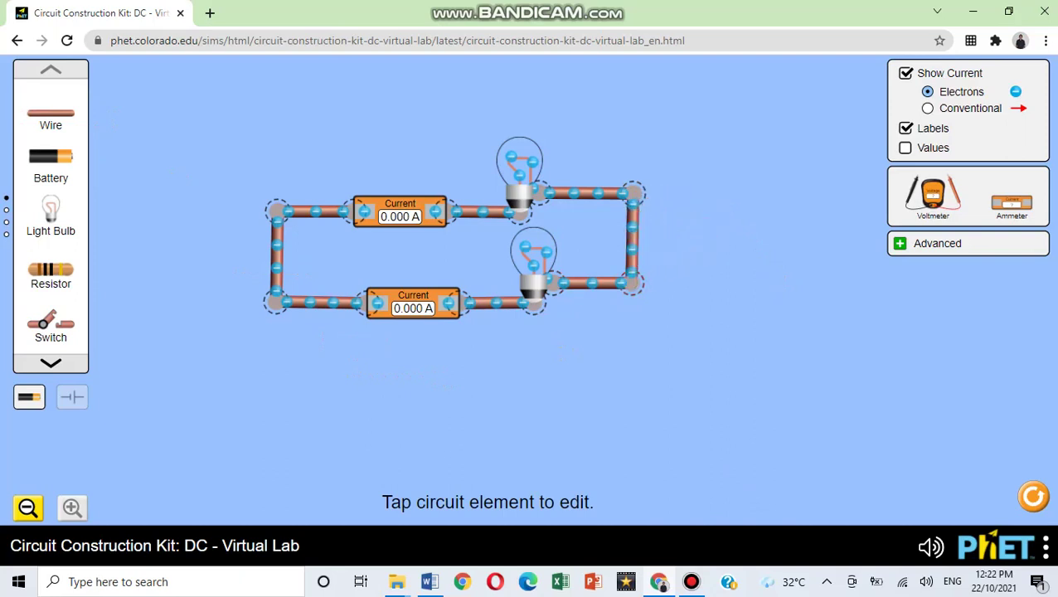
left_click(634, 283)
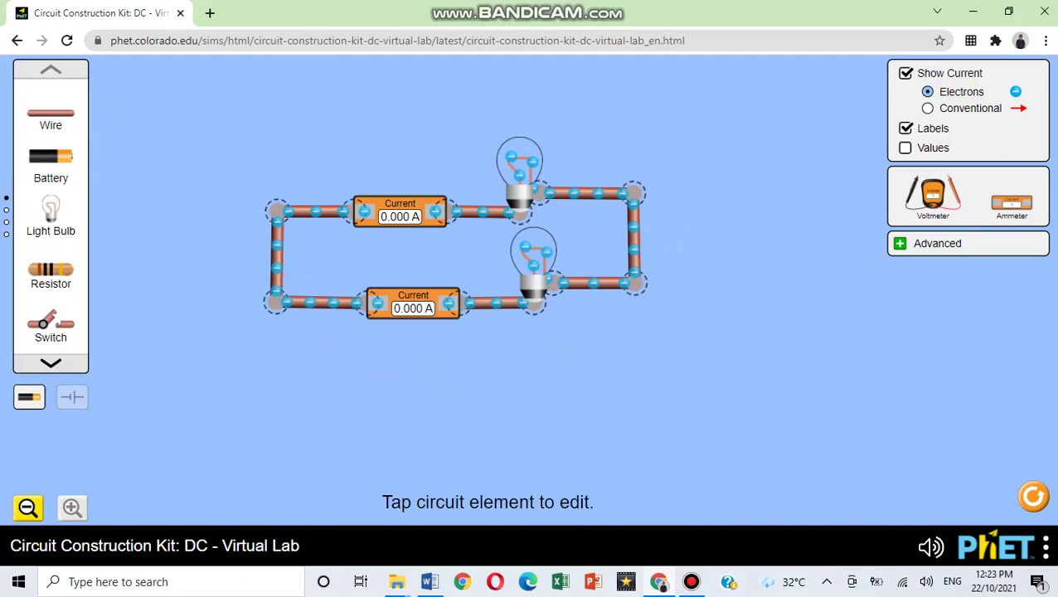
- Extend a wire down from the lower left junction and continue the supply line with wire, ammeter, wire and battery
left_click_drag(50, 116, 274, 404)
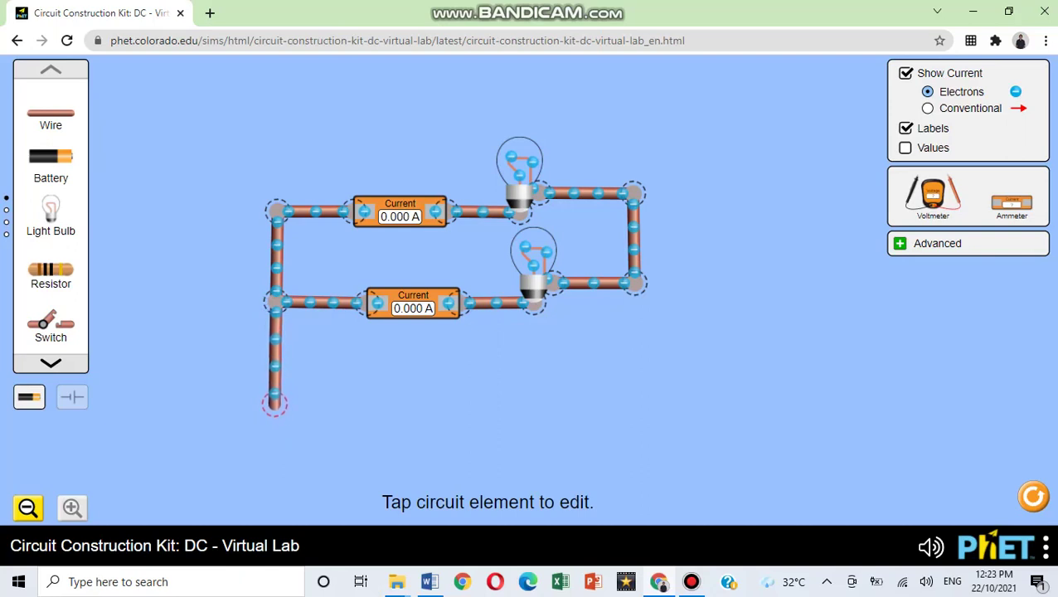
left_click_drag(51, 114, 319, 404)
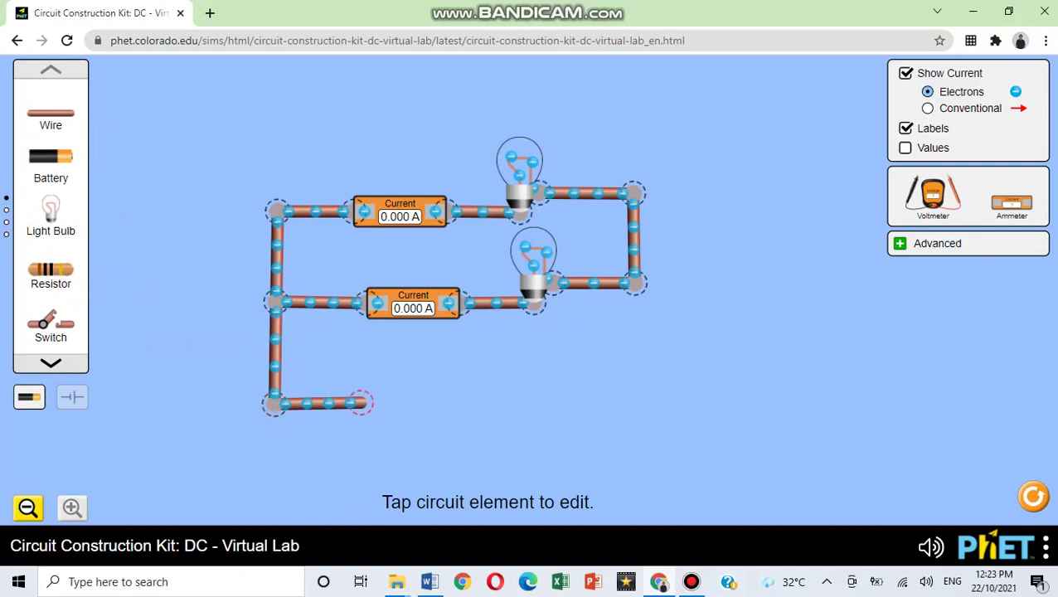
left_click_drag(1011, 201, 406, 405)
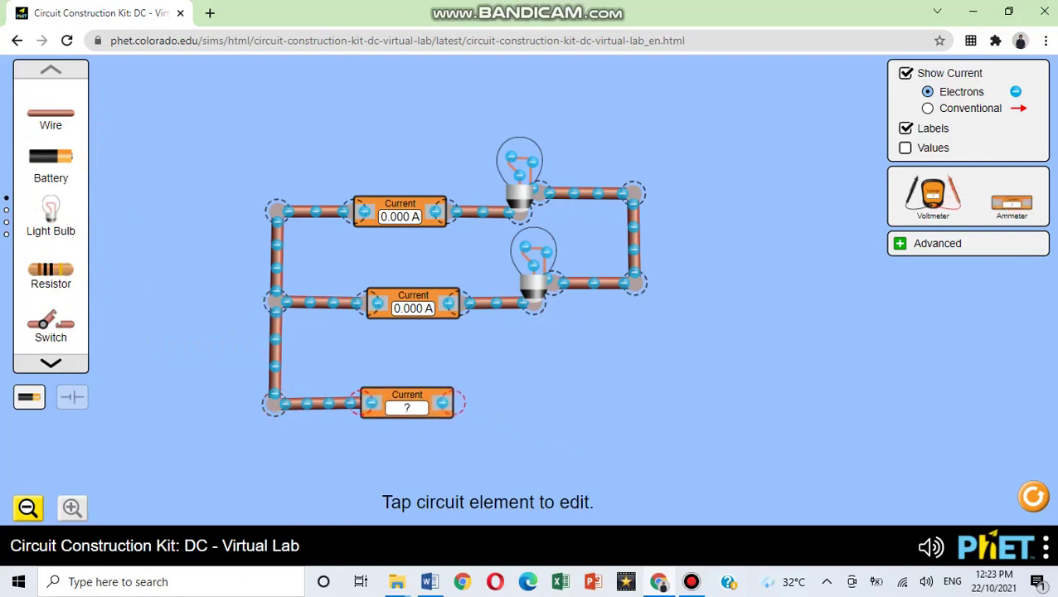
left_click_drag(51, 117, 486, 401)
left_click_drag(51, 157, 531, 402)
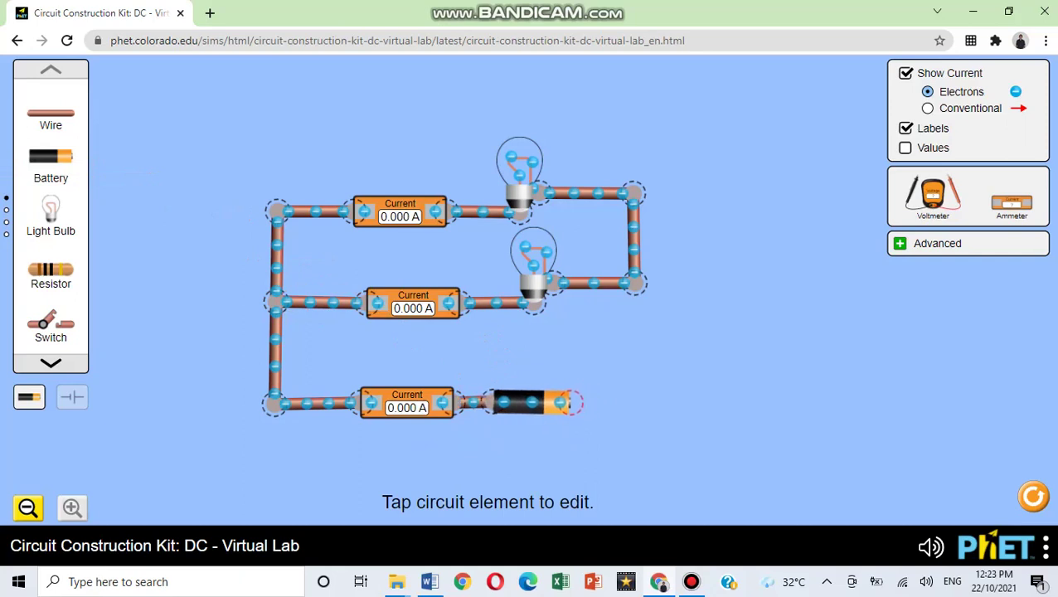
- Shift the supply line's ammeter and battery slightly left, then attach a short wire and an open switch after the battery
left_click_drag(408, 402, 383, 402)
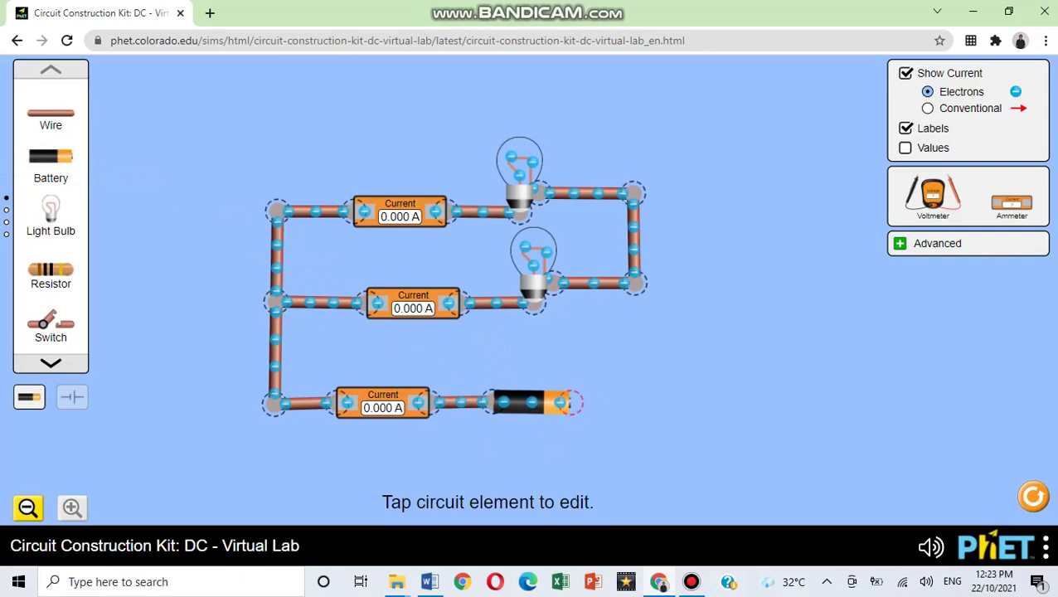
left_click_drag(532, 402, 510, 402)
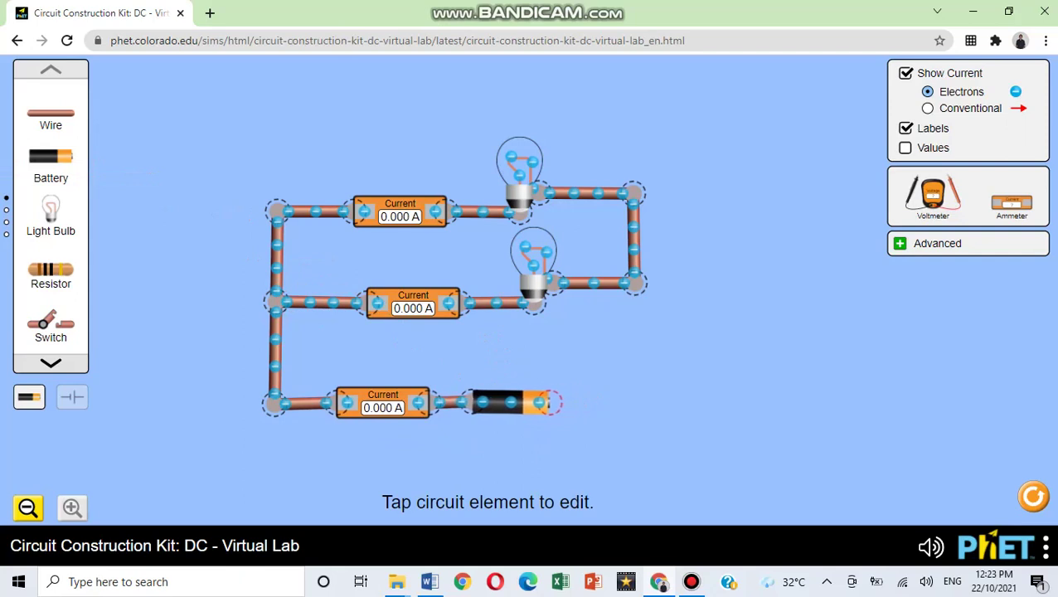
left_click_drag(51, 113, 584, 401)
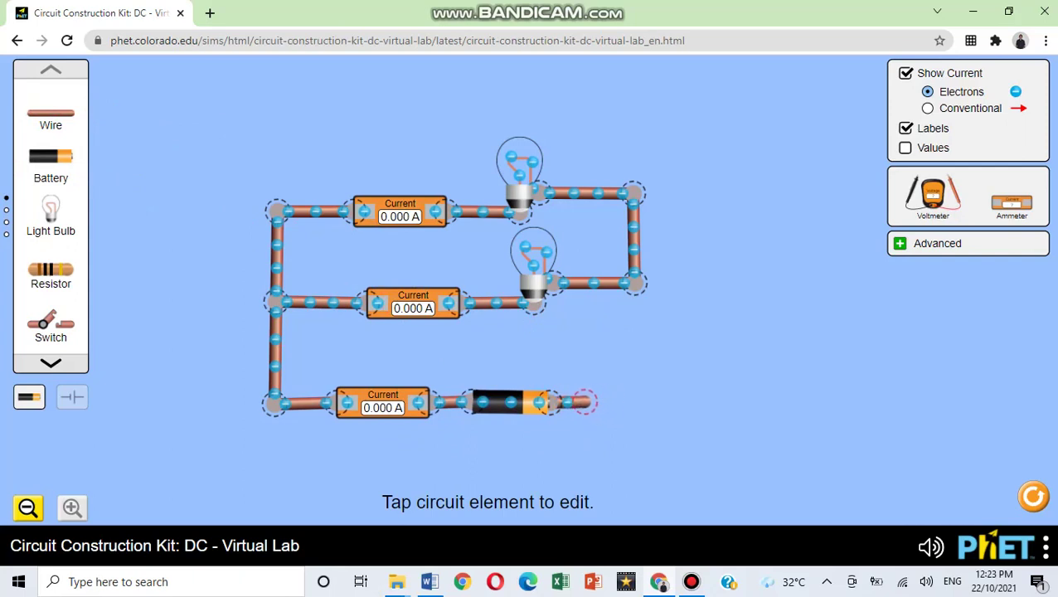
left_click_drag(50, 324, 626, 401)
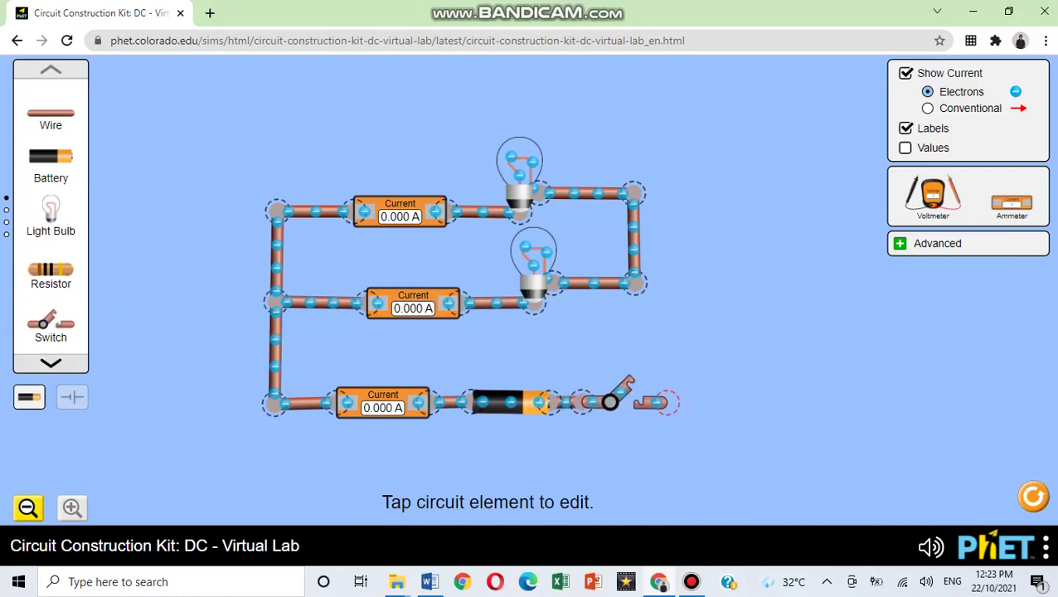
left_click(666, 403)
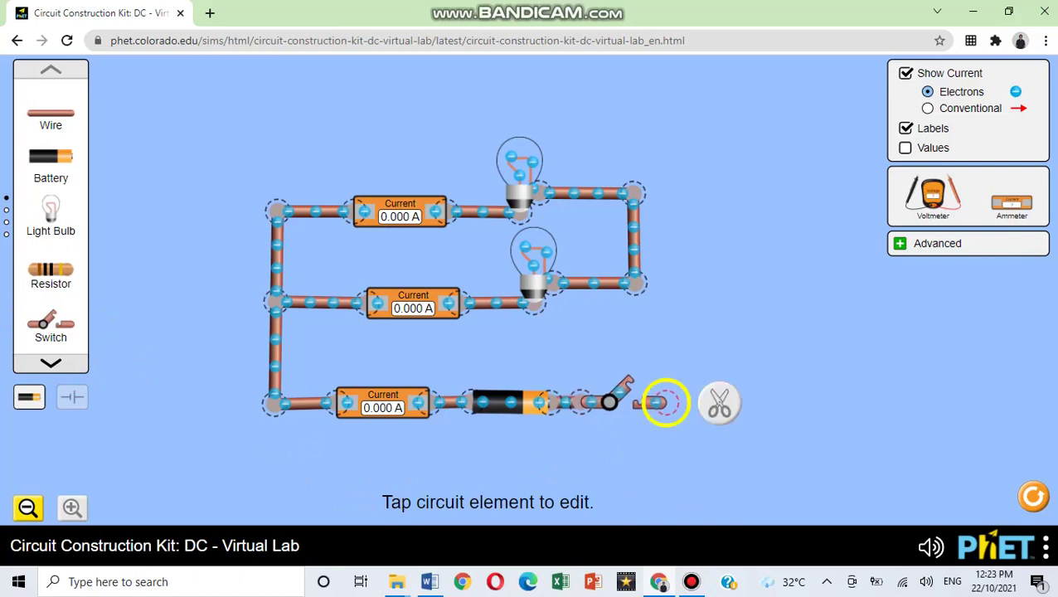
- Connect the second branch's right junction to the switch with a wire and move the right-hand junctions outward to straighten that side
left_click_drag(633, 193, 655, 193)
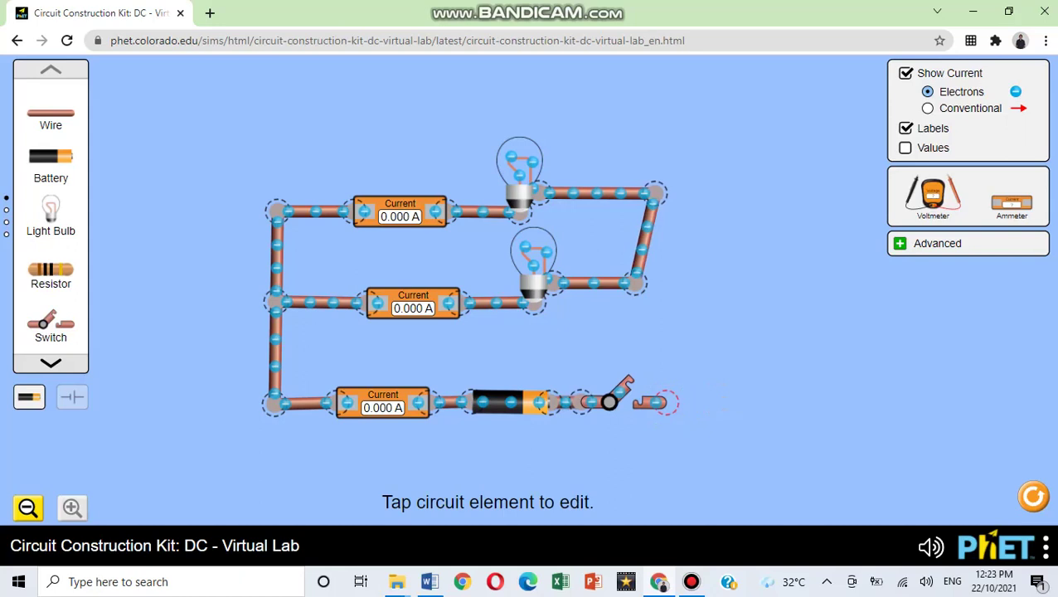
left_click_drag(634, 282, 655, 281)
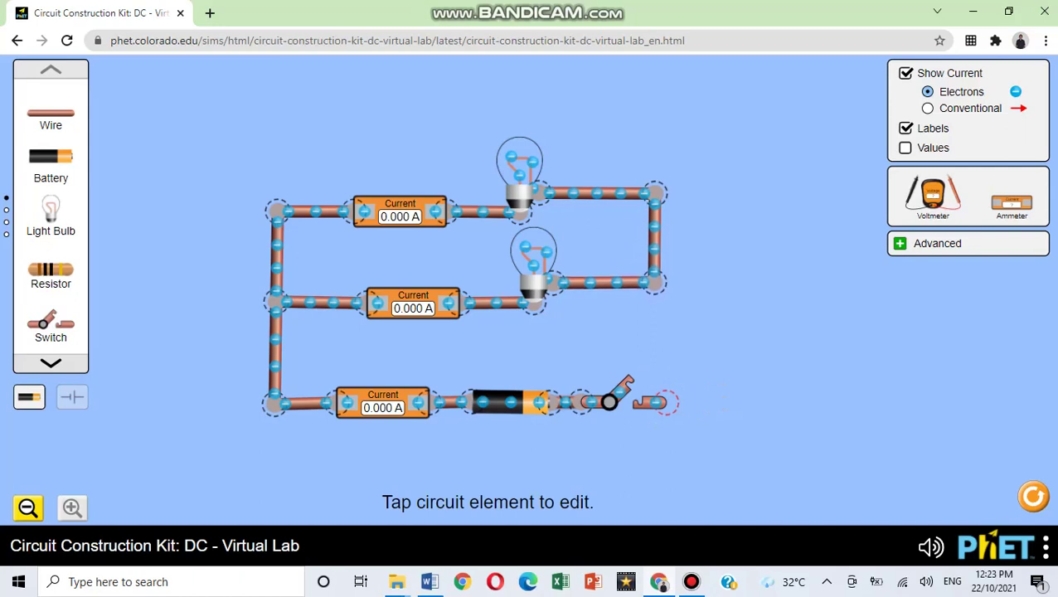
left_click_drag(51, 114, 663, 402)
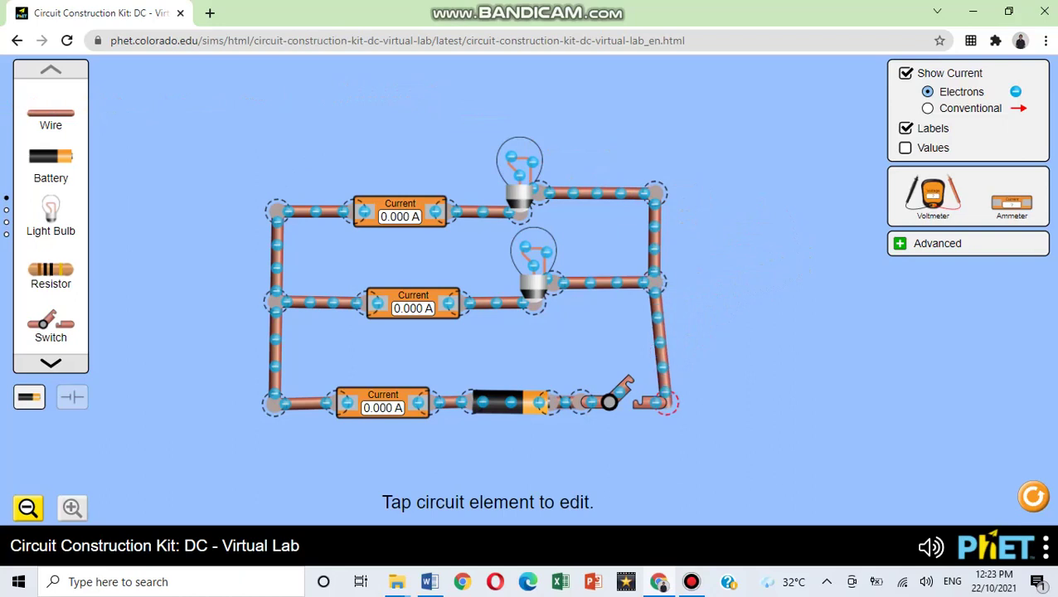
left_click_drag(655, 282, 669, 280)
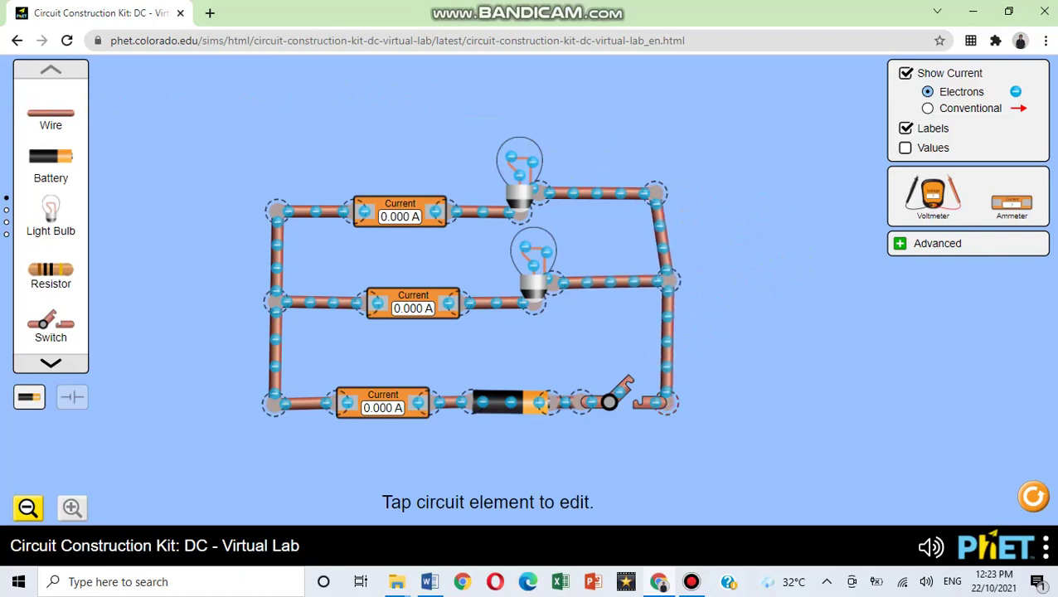
left_click_drag(655, 192, 667, 192)
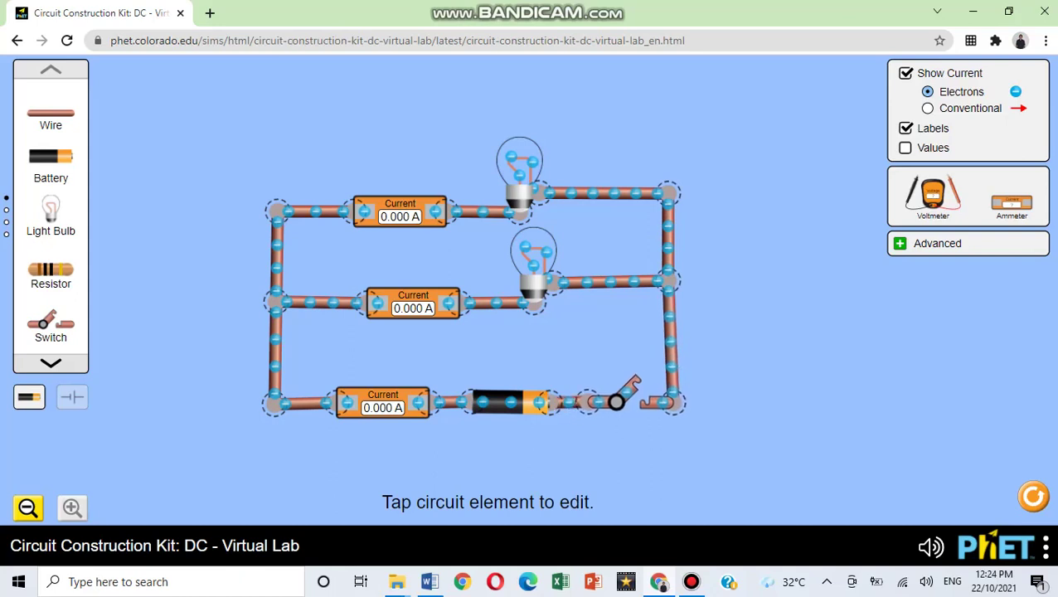
- Close the switch to power the parallel circuit and turn on the display of component values
left_click(626, 394)
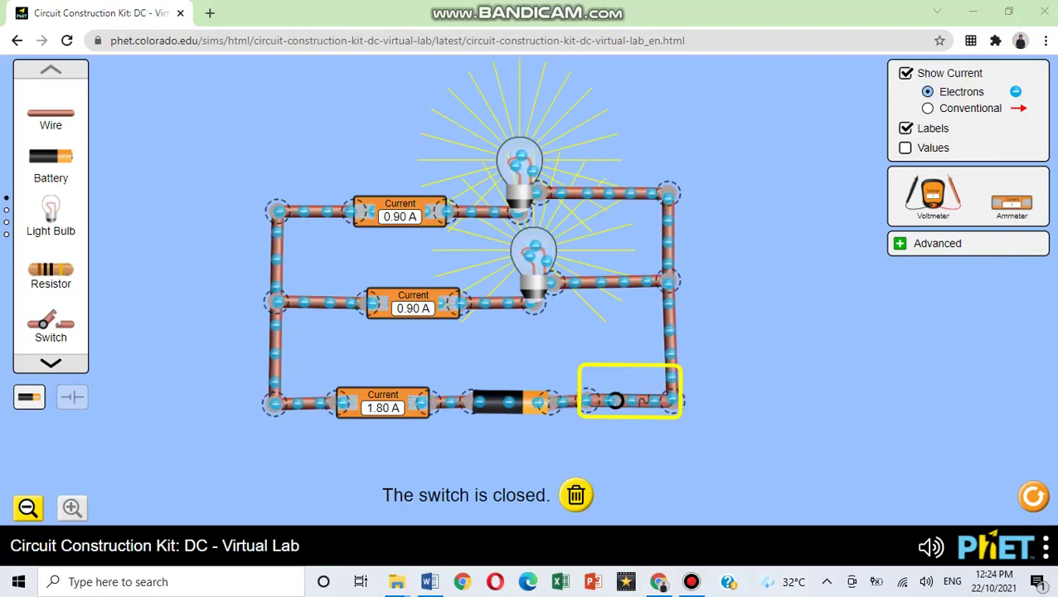
key("Escape")
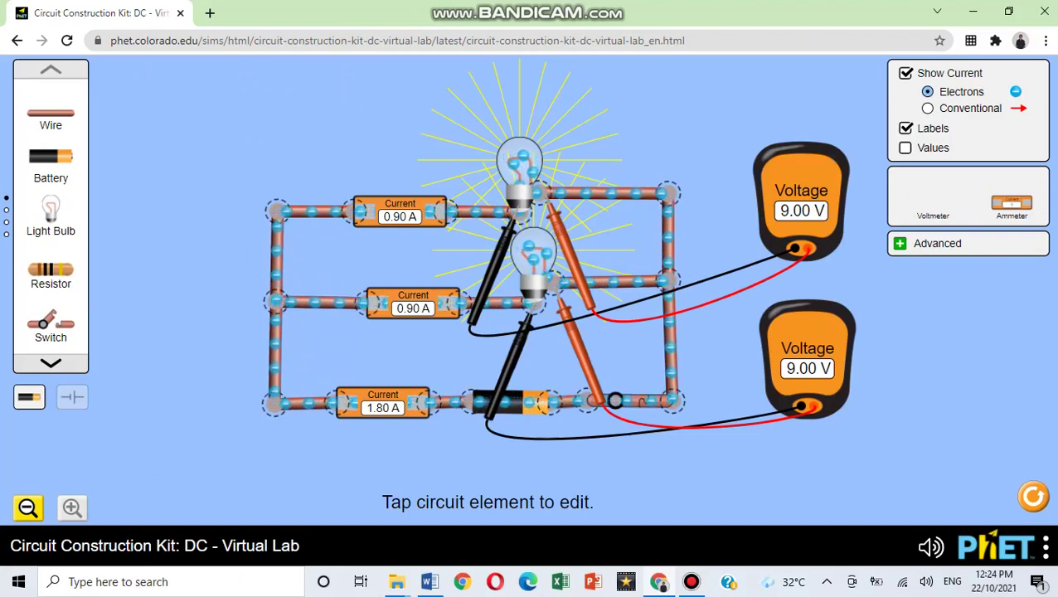
left_click(906, 148)
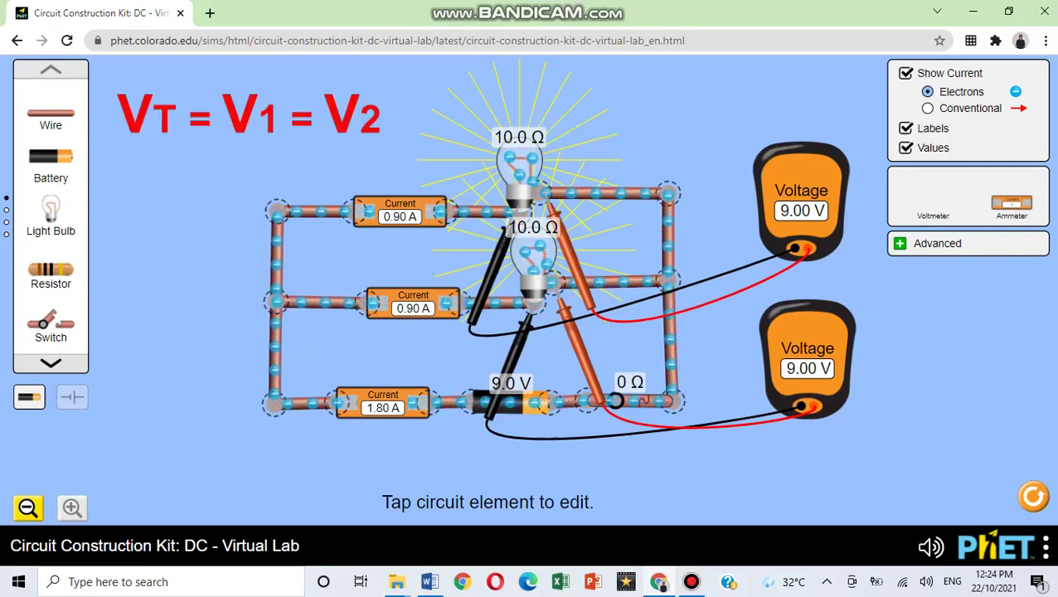